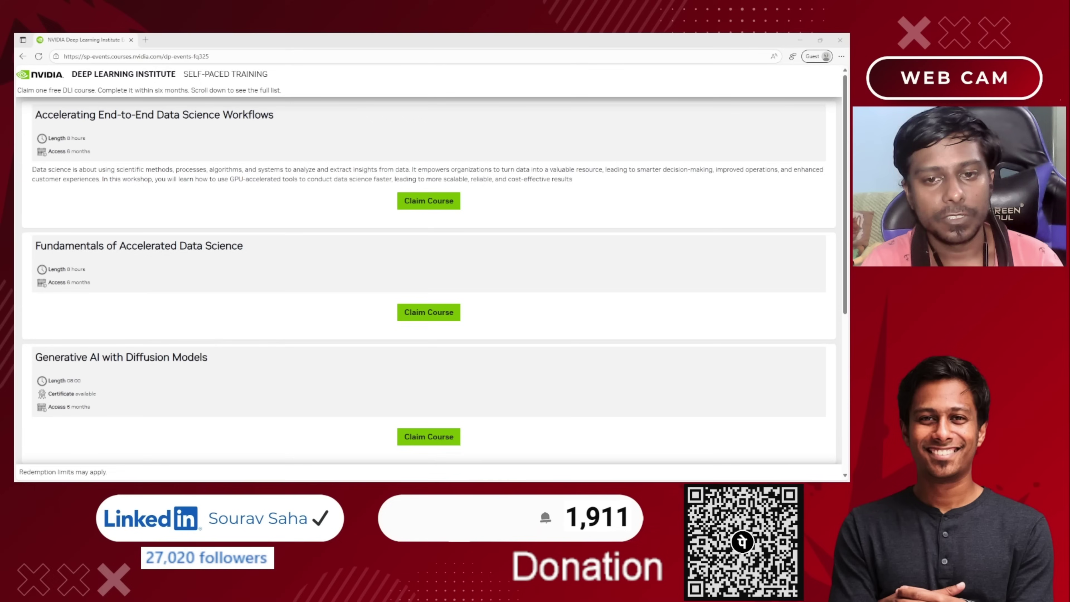
# Highlight the claim-one-free-course notice and the Deep Learning Institute heading on the course list.
pyautogui.click(638, 413)
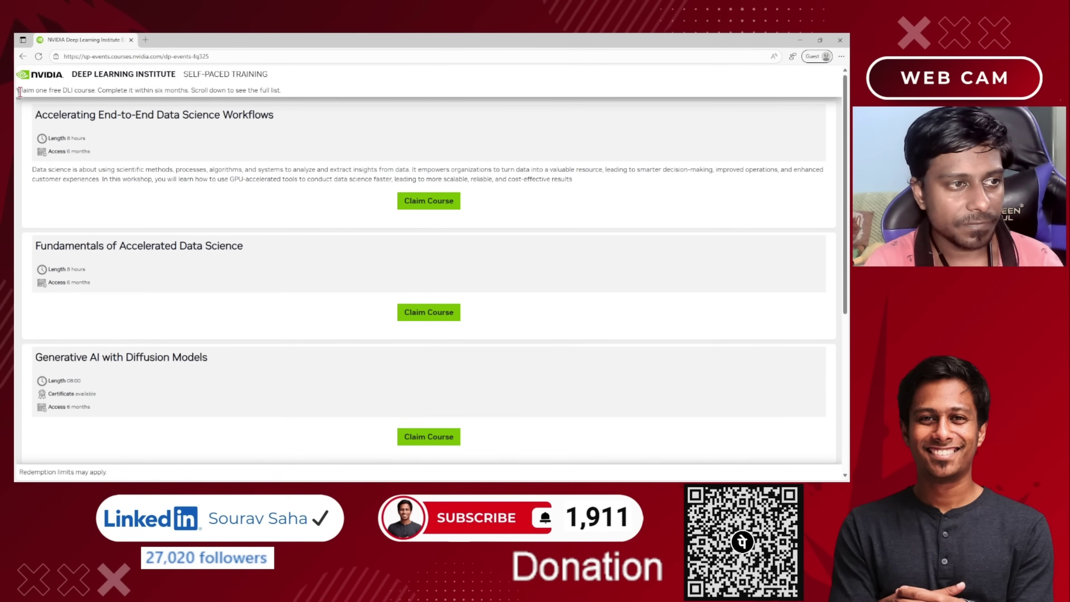
pyautogui.moveTo(22, 90); pyautogui.dragTo(52, 93)
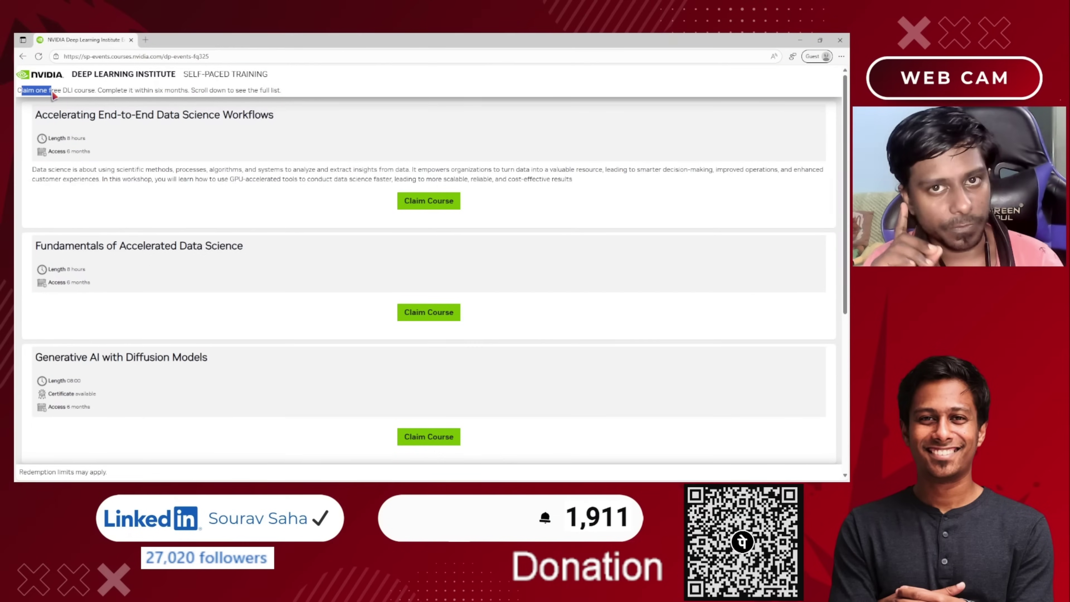
pyautogui.click(126, 103)
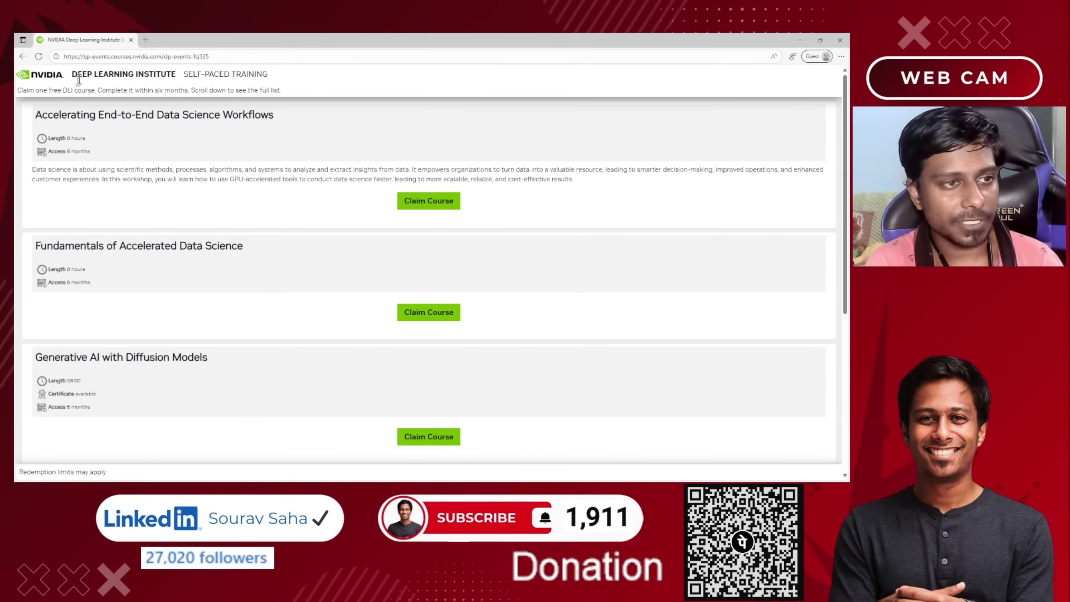
pyautogui.moveTo(77, 75); pyautogui.dragTo(131, 75)
pyautogui.click(290, 143)
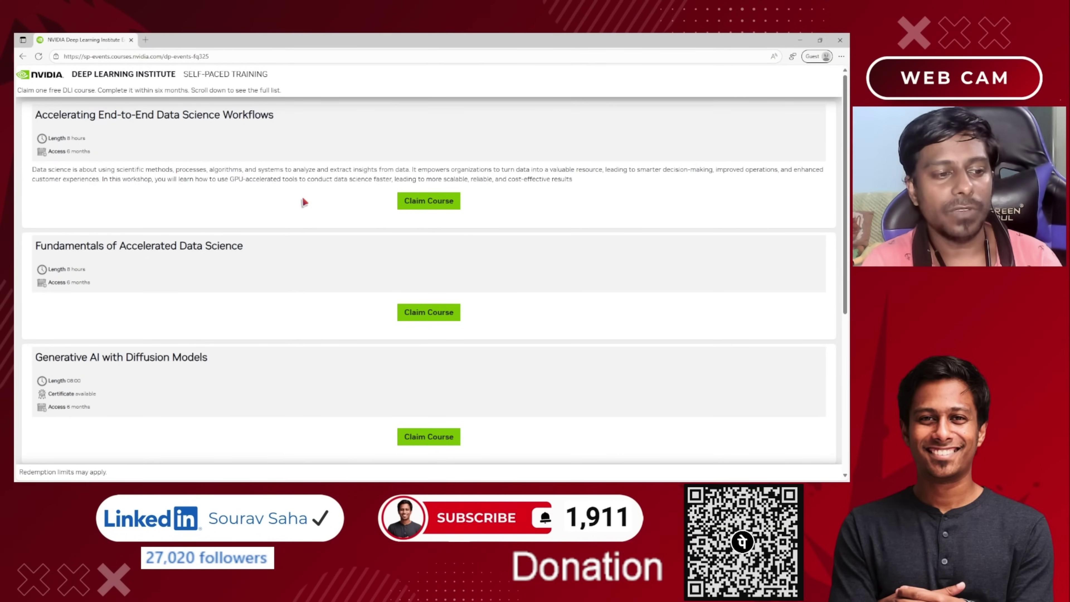
# Scroll down to the Getting Started with Deep Learning course and highlight its title.
pyautogui.scroll(-4, 308, 228)
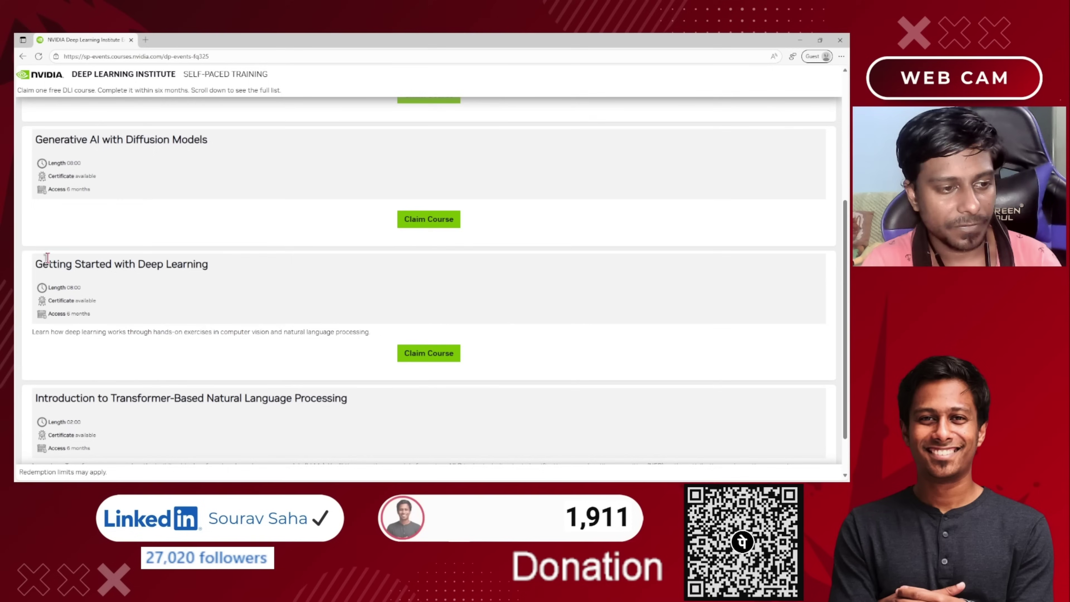
pyautogui.moveTo(42, 263); pyautogui.dragTo(201, 269)
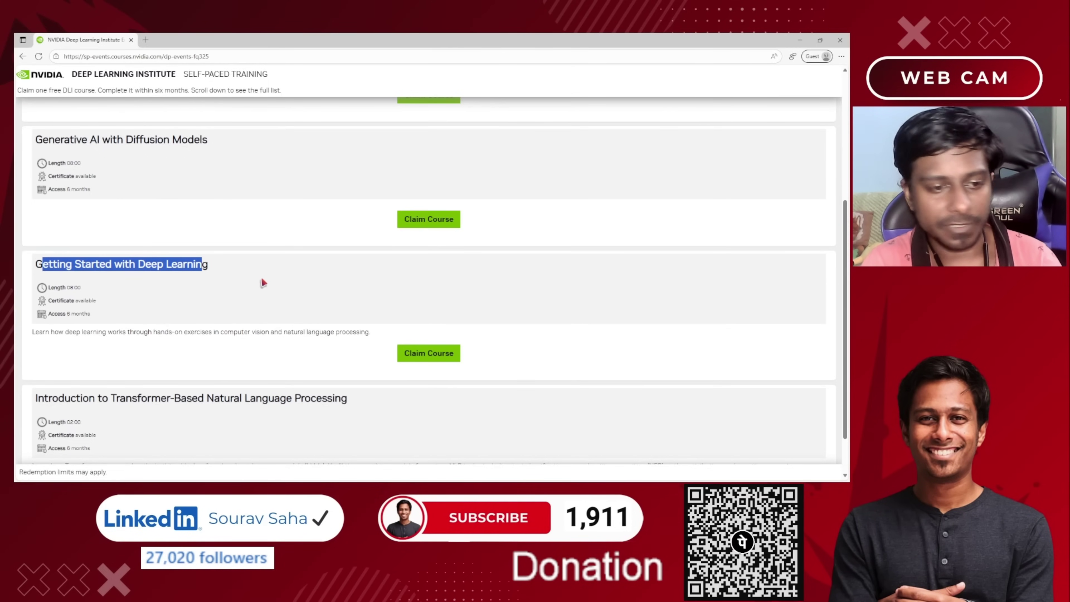
pyautogui.click(360, 312)
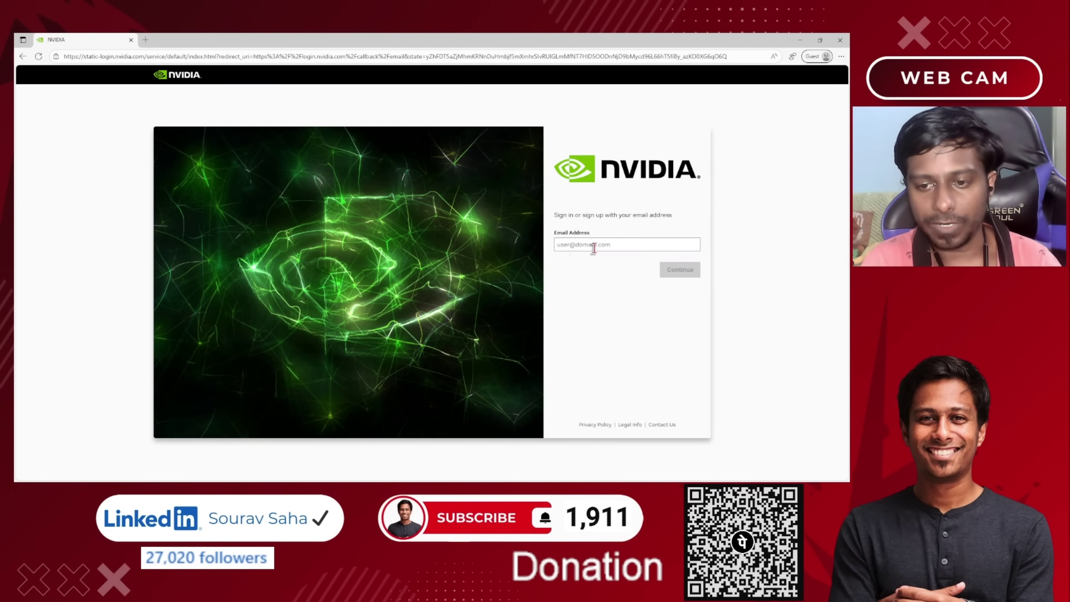
# Enter the sign-up email address and submit it to continue.
pyautogui.click(609, 249)
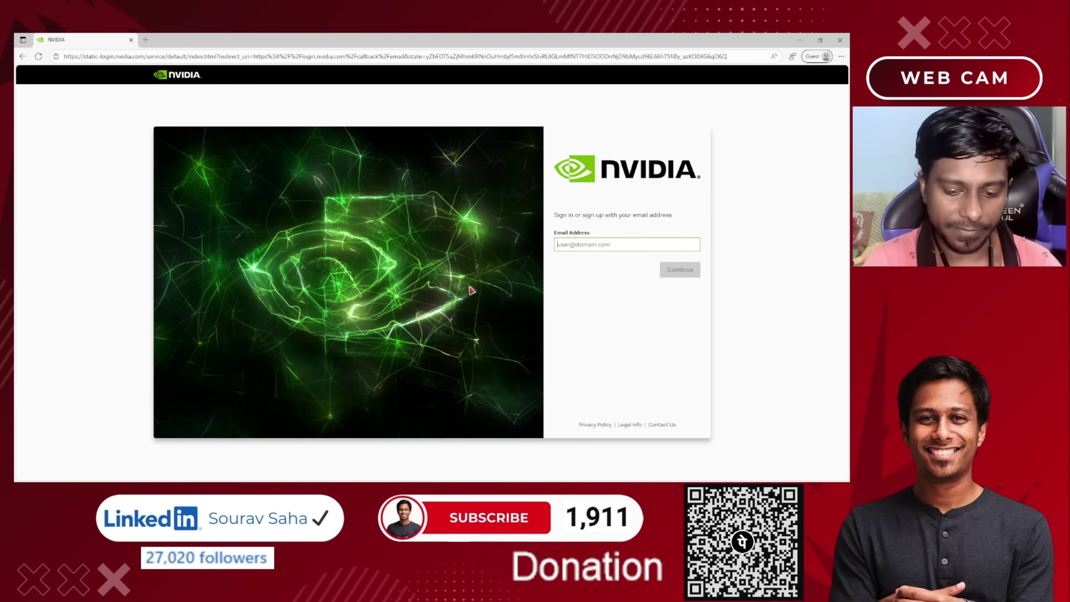
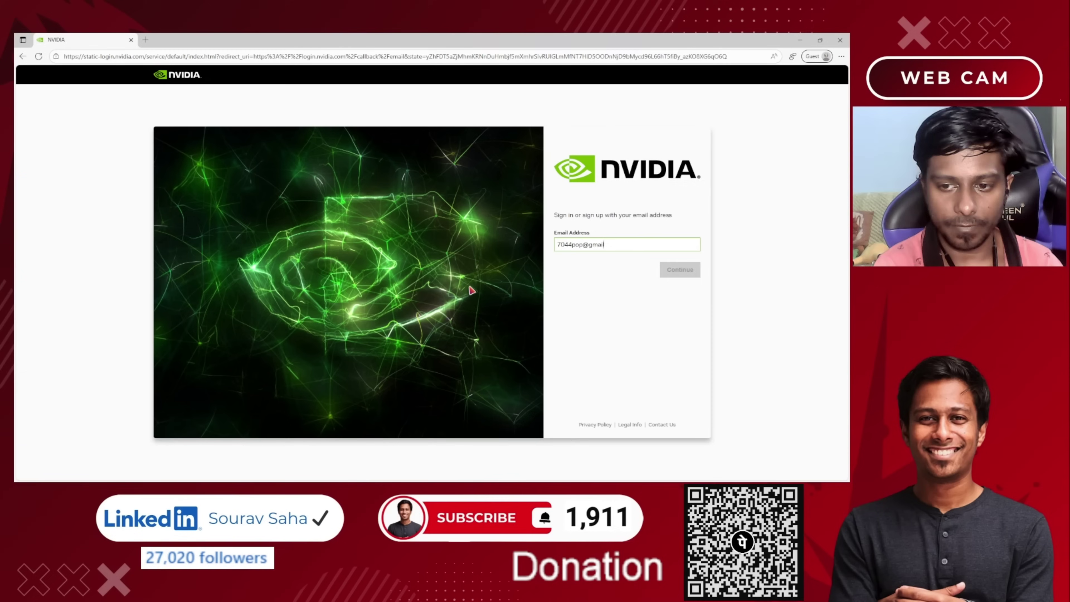
pyautogui.press('Return')
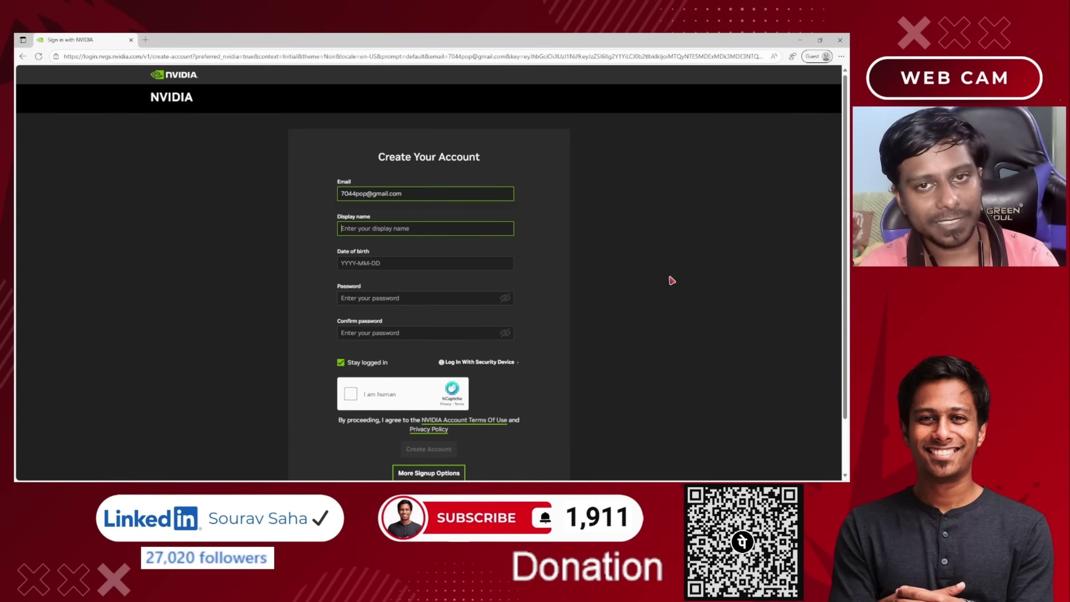
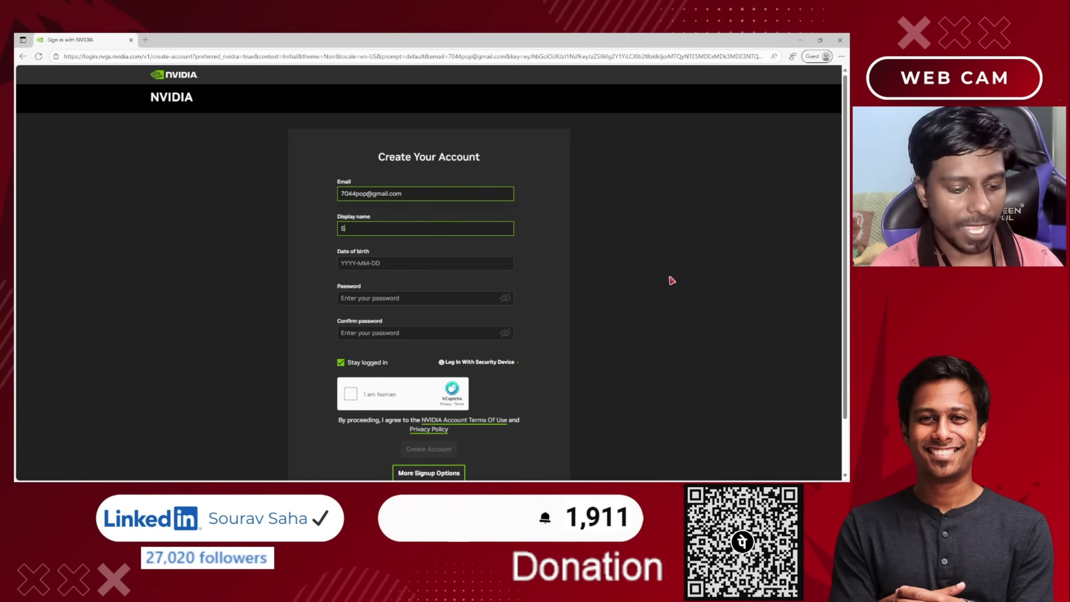
# Enter the display name, appending a 1 to make it available, then move to the date of birth.
pyautogui.press('Tab')
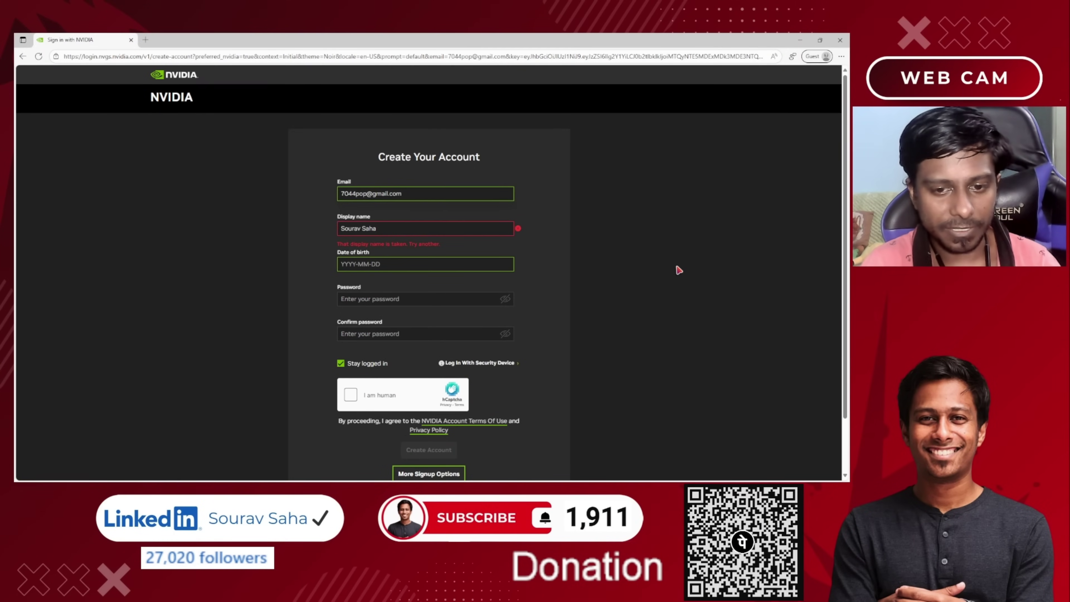
pyautogui.hotkey('shift', 'Tab')
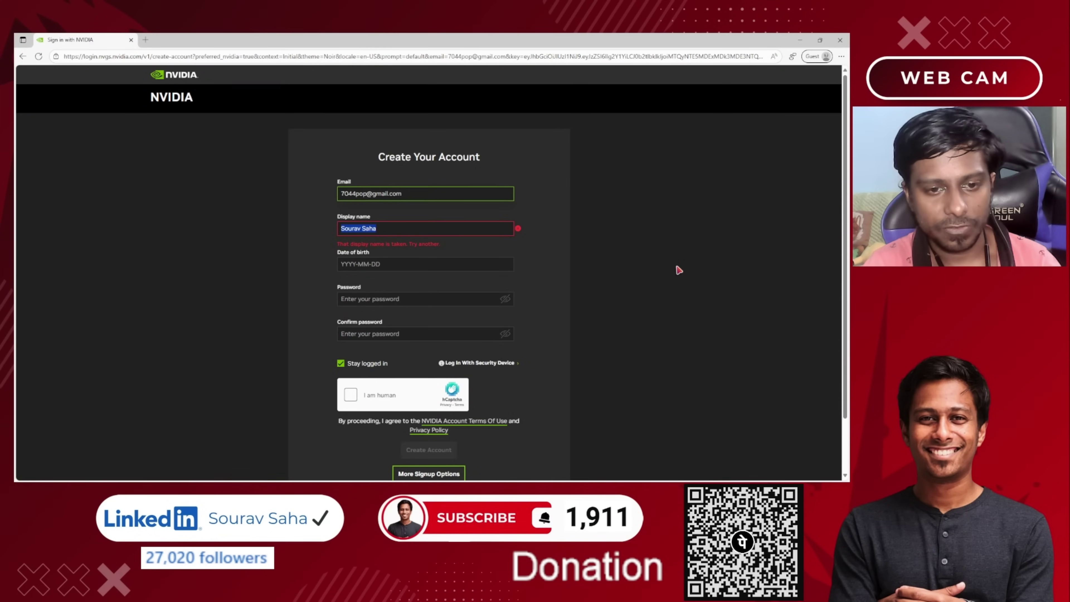
pyautogui.press('End')
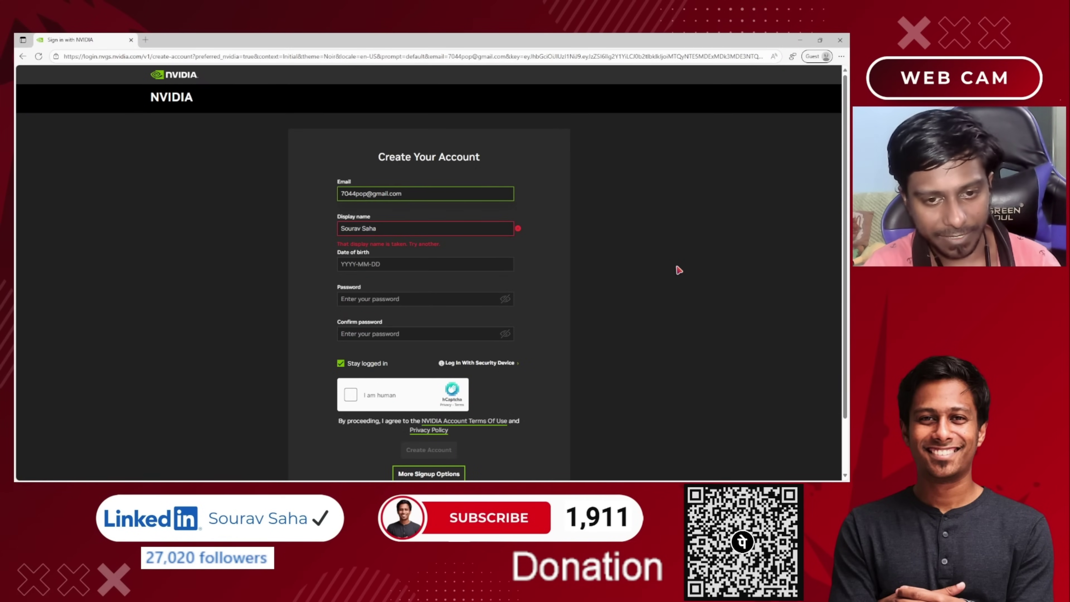
pyautogui.write('1')
pyautogui.press('Tab')
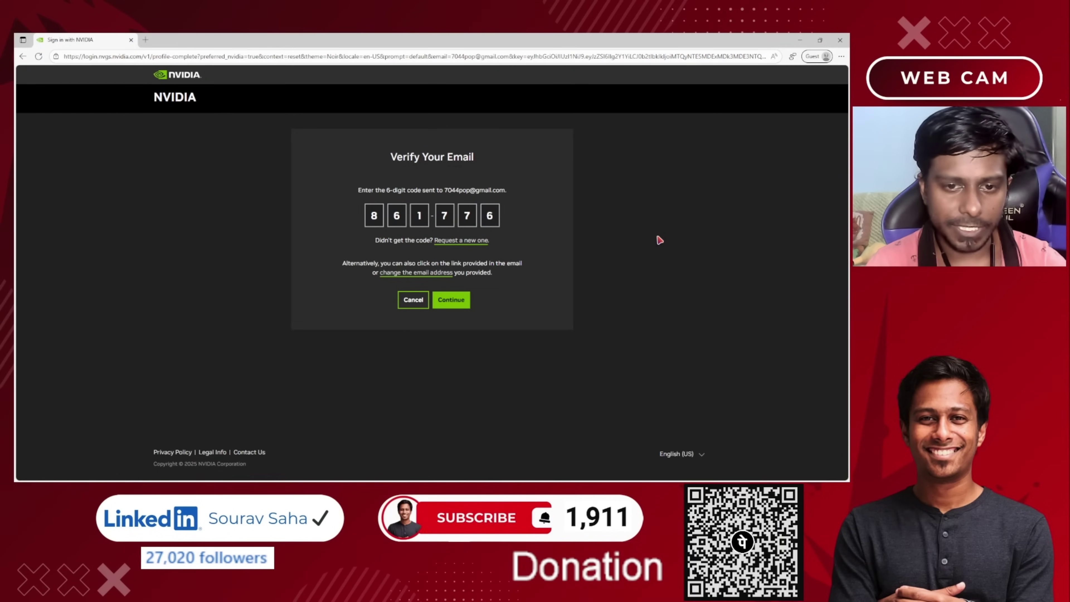
# Confirm the six-digit verification code and submit the 'Almost done!' privacy consent page.
pyautogui.click(451, 300)
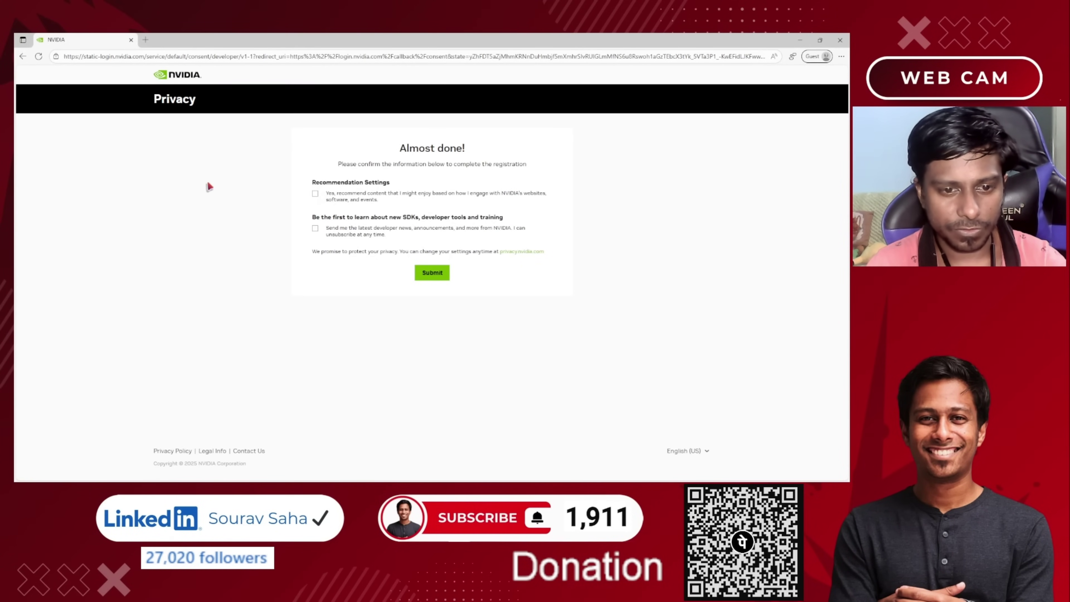
pyautogui.click(433, 276)
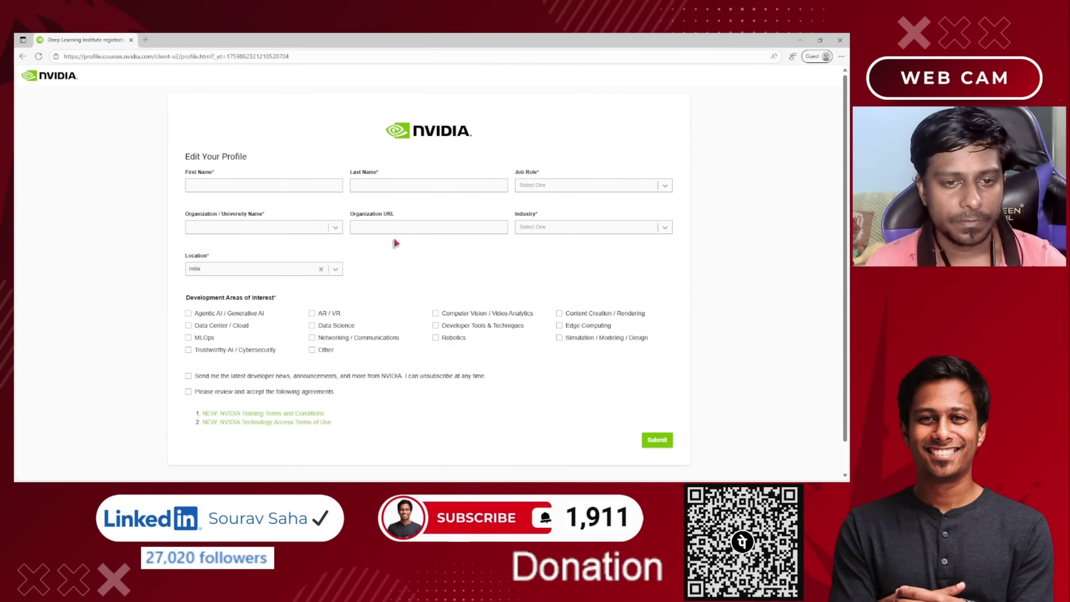
# Fill in the first and last name, correcting a typo, and choose Dev / IT Operations as job role.
pyautogui.write('Sourac')
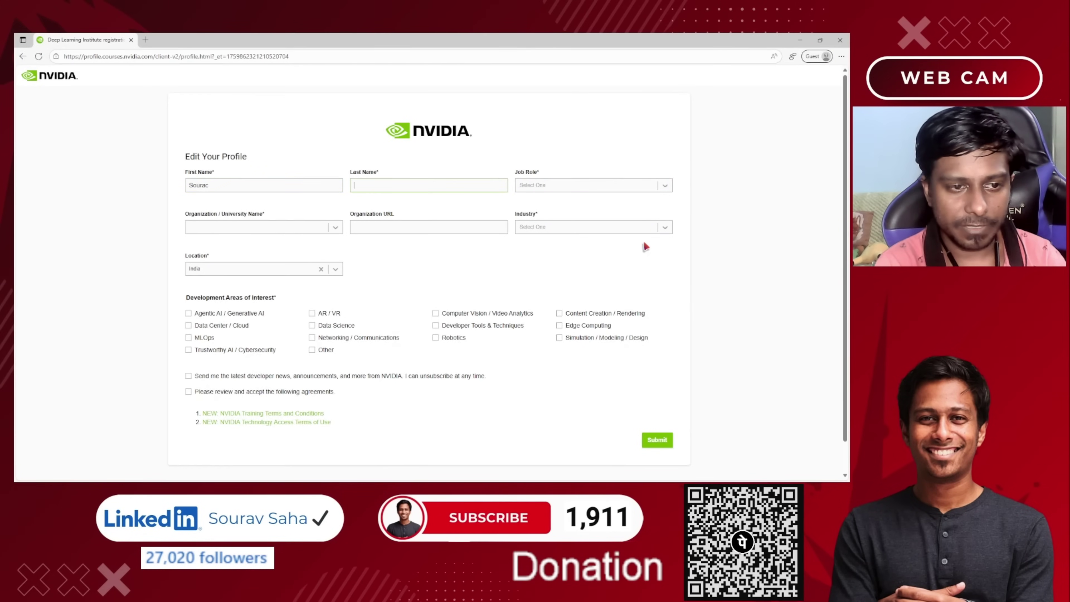
pyautogui.press('Tab')
pyautogui.hotkey('shift', 'Tab')
pyautogui.write('Sourav')
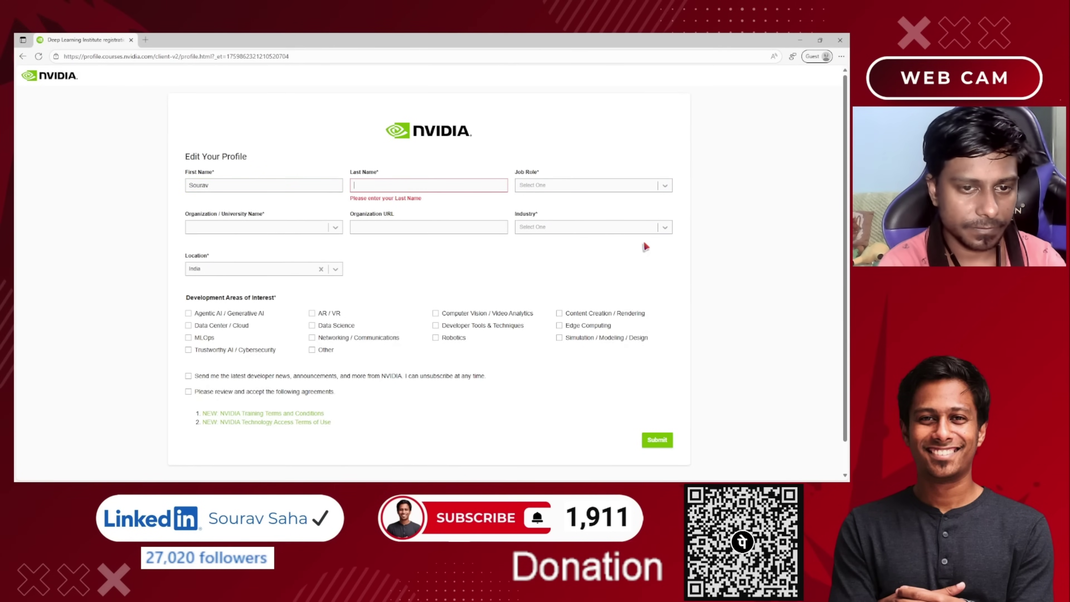
pyautogui.press('Tab')
pyautogui.write('S')
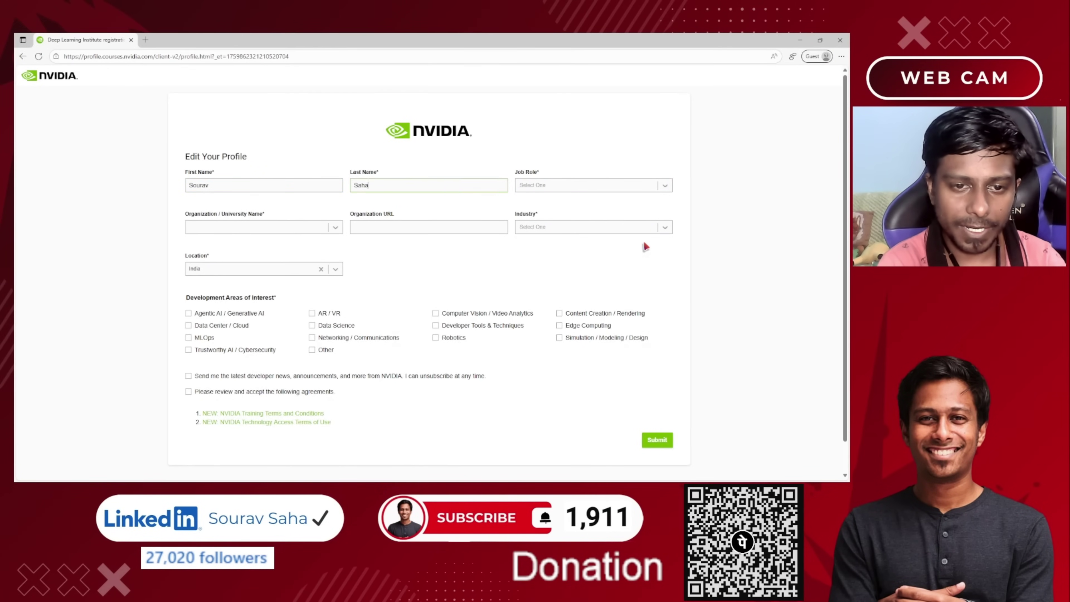
pyautogui.press('Tab')
pyautogui.write('Dev')
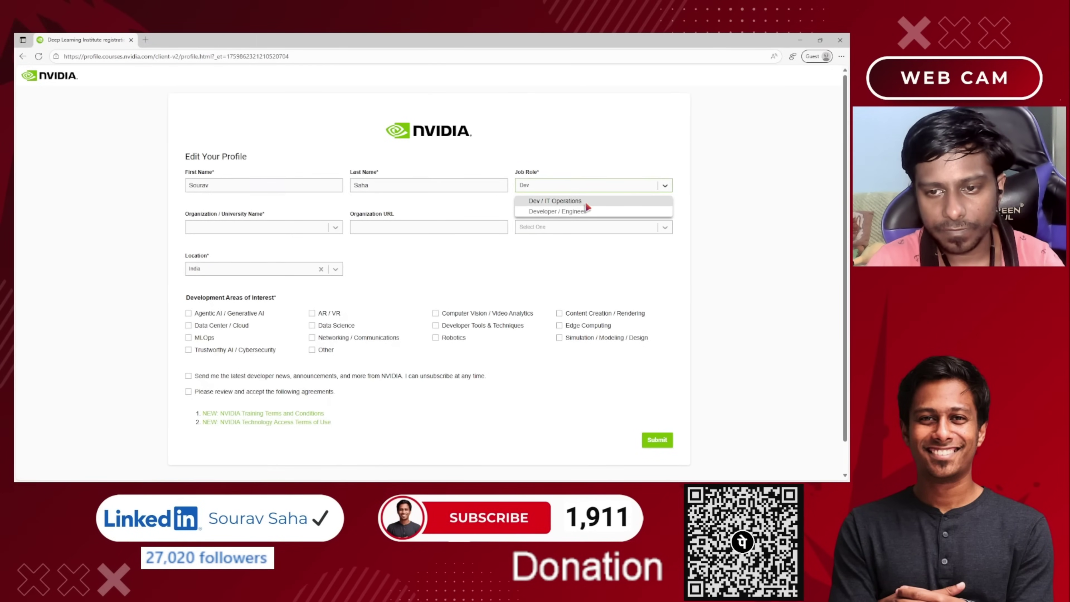
pyautogui.click(585, 203)
# Choose Sikkim Manipal University as the organization.
pyautogui.click(261, 228)
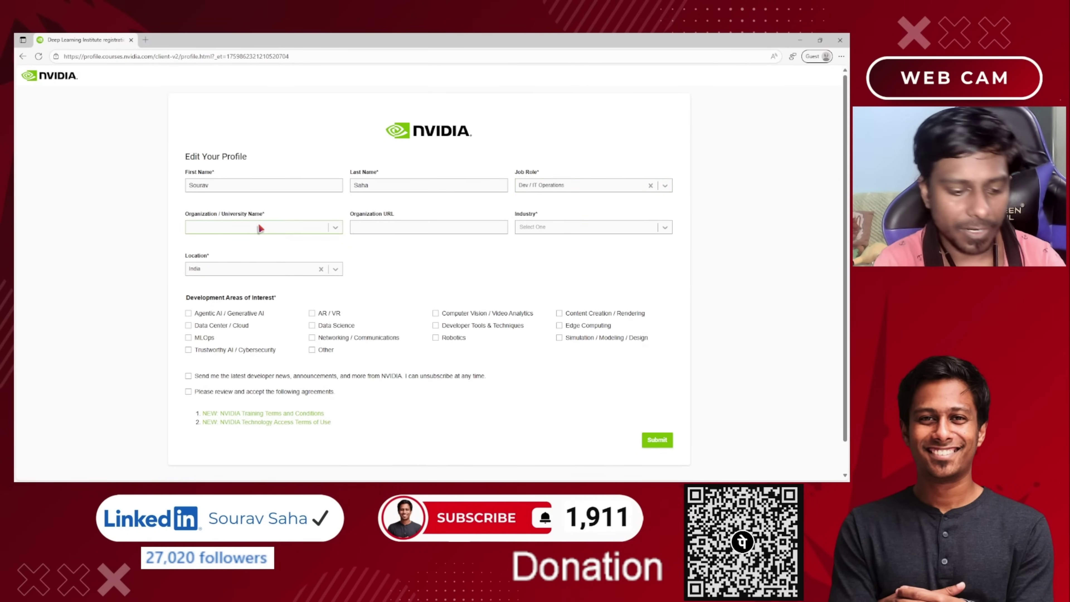
pyautogui.write('Q')
pyautogui.press('BackSpace')
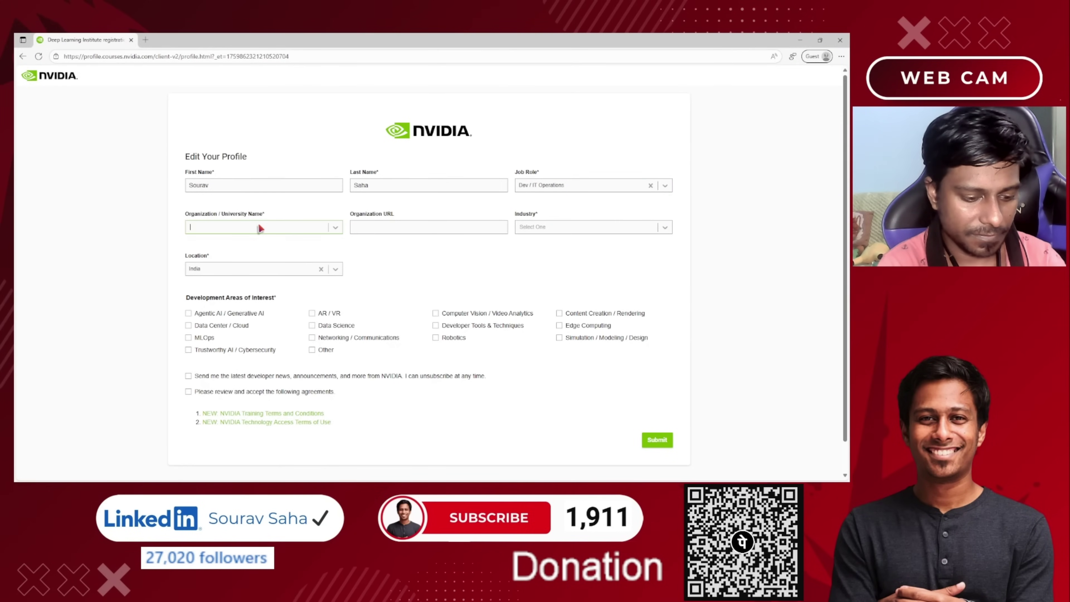
pyautogui.write('Sikkim')
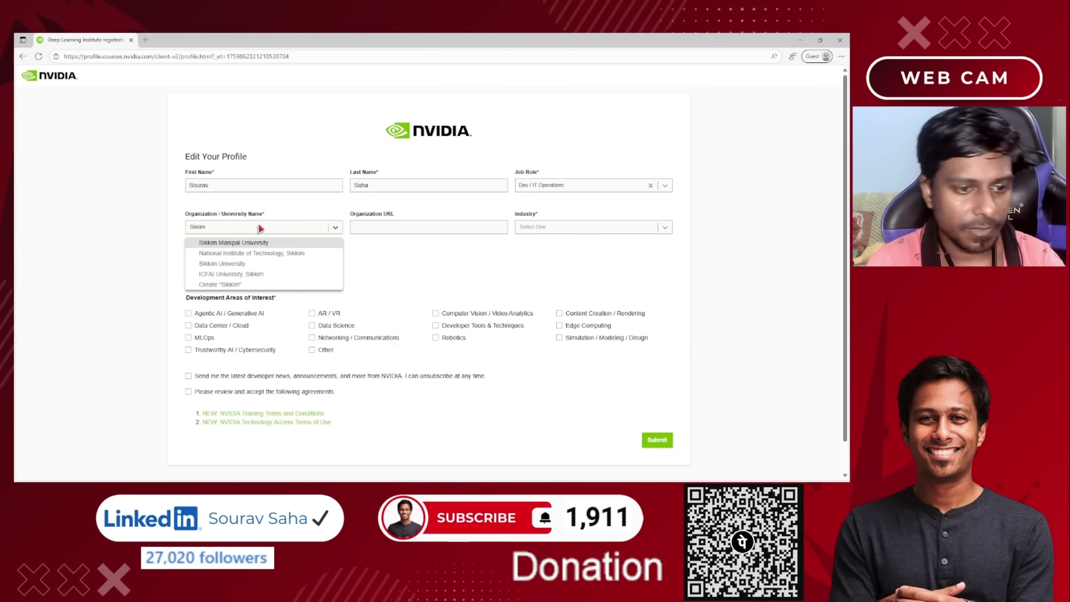
pyautogui.click(277, 242)
pyautogui.click(371, 227)
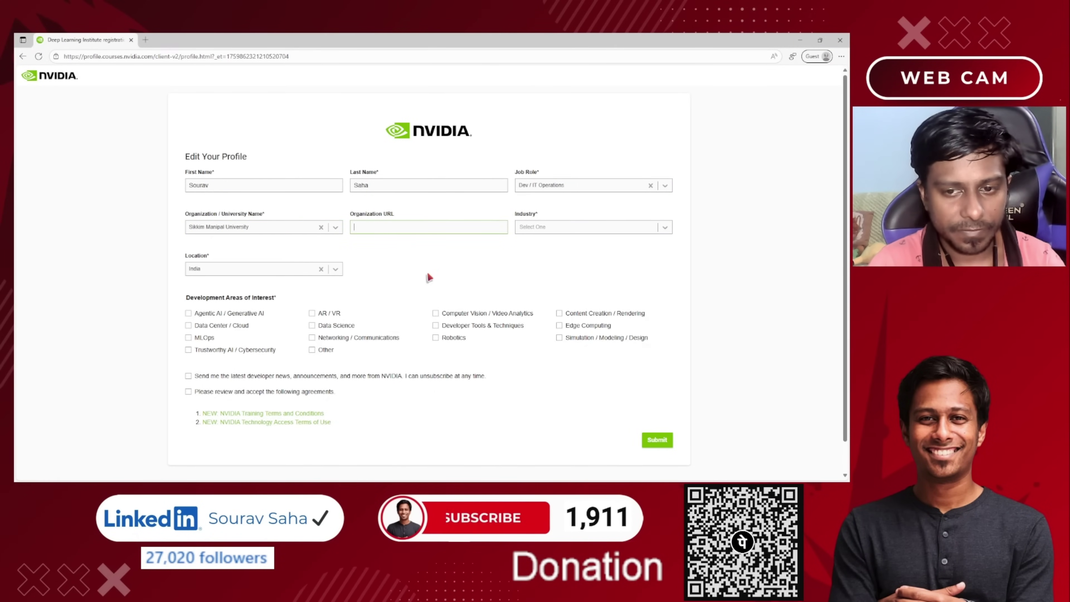
# Set the industry to Cloud Services.
pyautogui.click(577, 228)
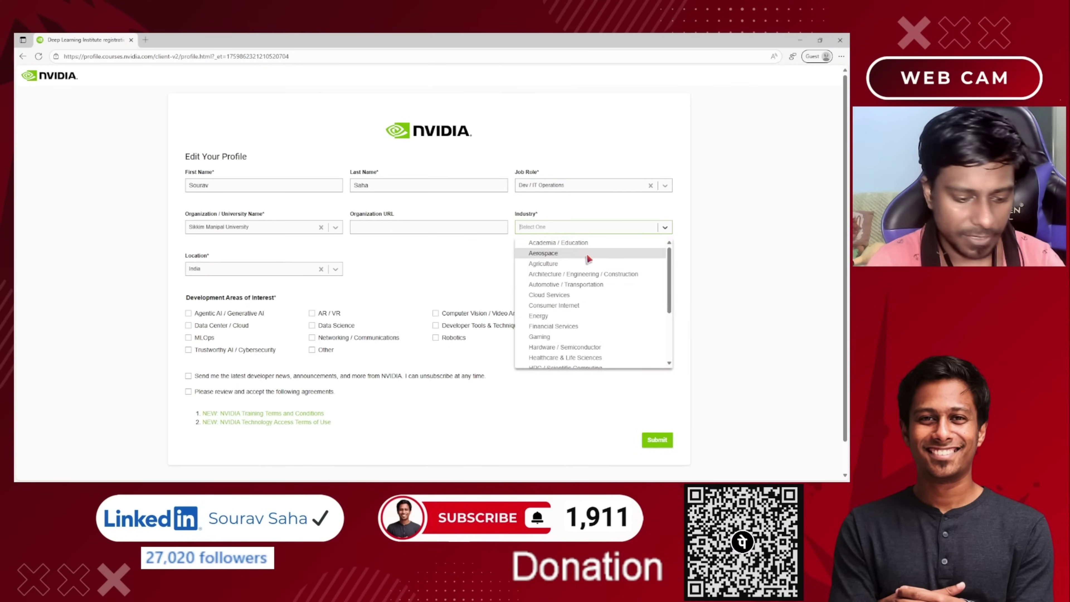
pyautogui.write('soft')
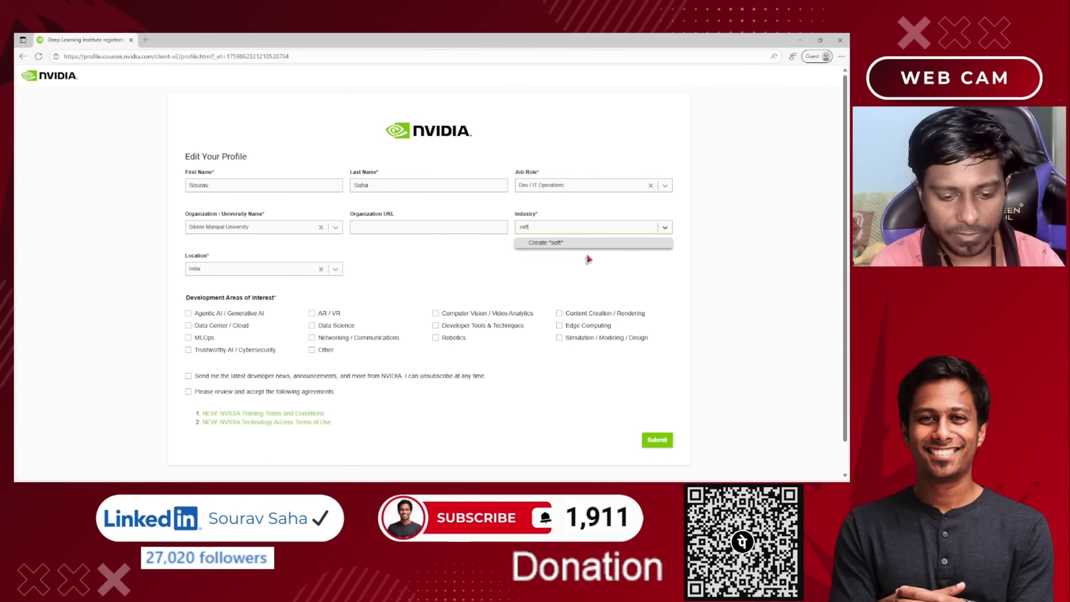
pyautogui.press('BackSpace')
pyautogui.press('BackSpace')
pyautogui.press('BackSpace')
pyautogui.press('BackSpace')
pyautogui.scroll(-4, 594, 303)
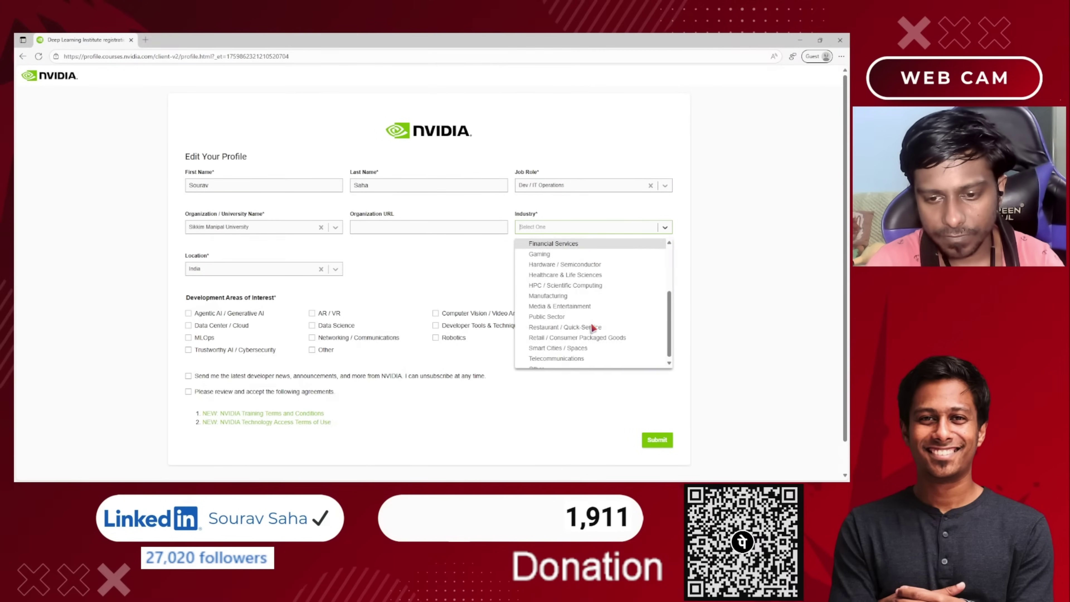
pyautogui.scroll(-1, 592, 328)
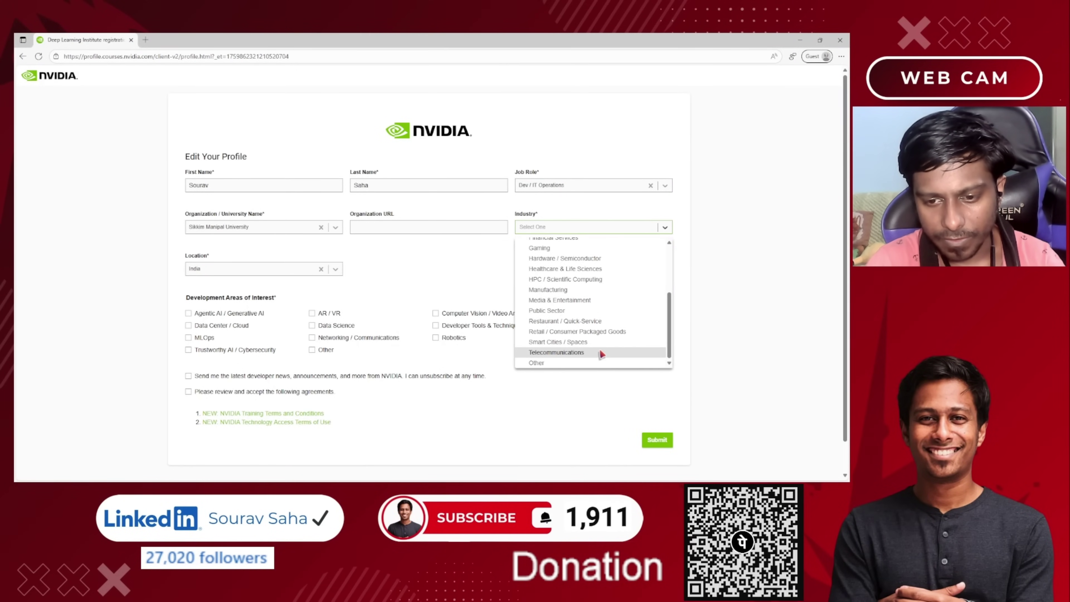
pyautogui.scroll(2, 601, 337)
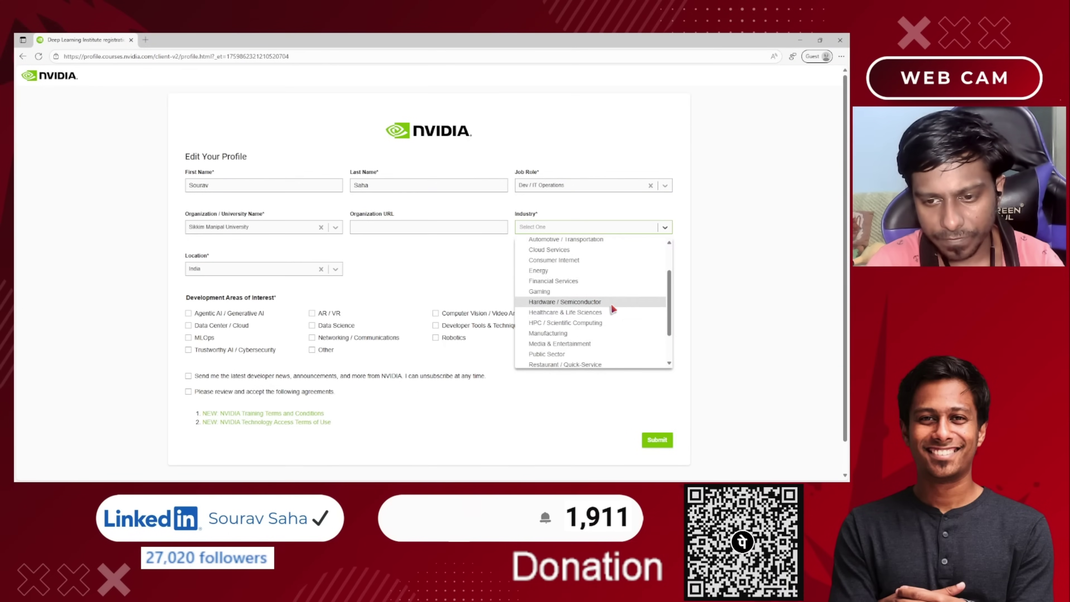
pyautogui.scroll(2, 611, 302)
pyautogui.click(599, 290)
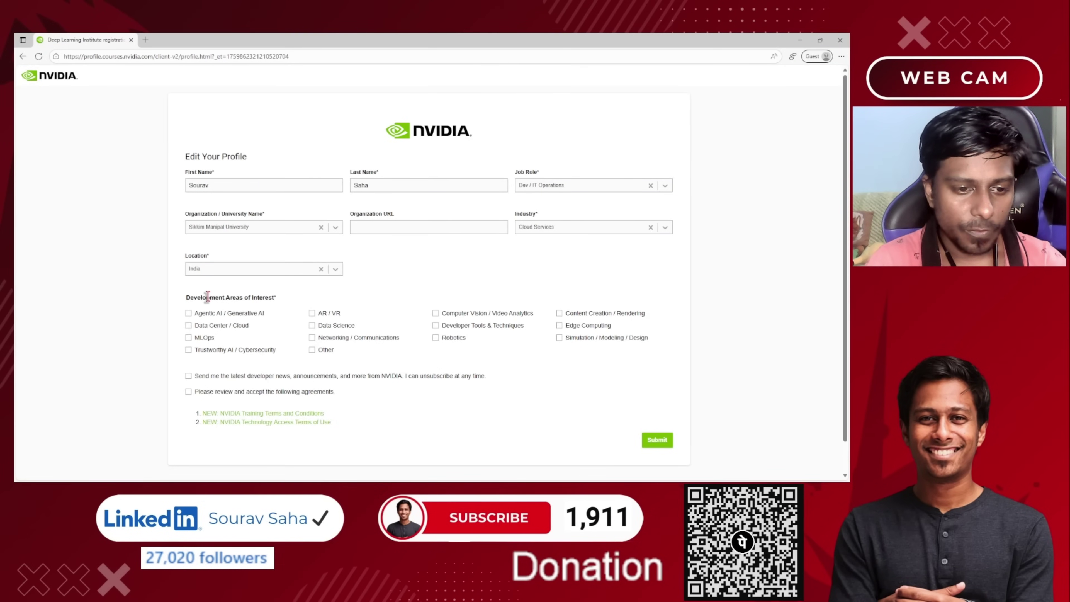
pyautogui.moveTo(206, 299); pyautogui.dragTo(282, 297)
pyautogui.click(428, 361)
# Add MLOps, Data Center / Cloud and Edge Computing as areas of interest.
pyautogui.scroll(-1, 427, 362)
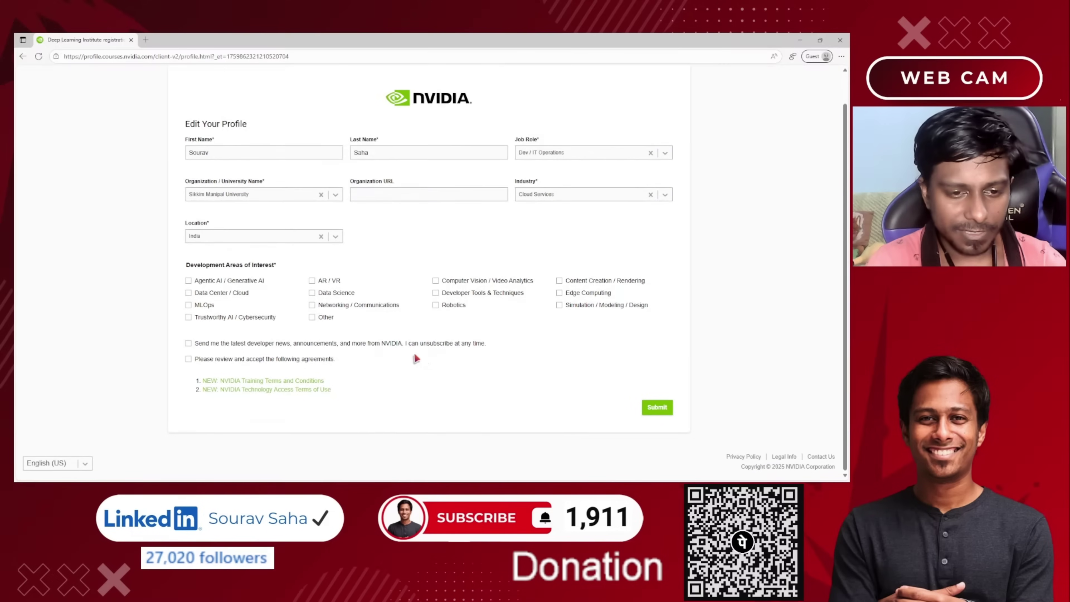
pyautogui.click(204, 309)
pyautogui.click(215, 297)
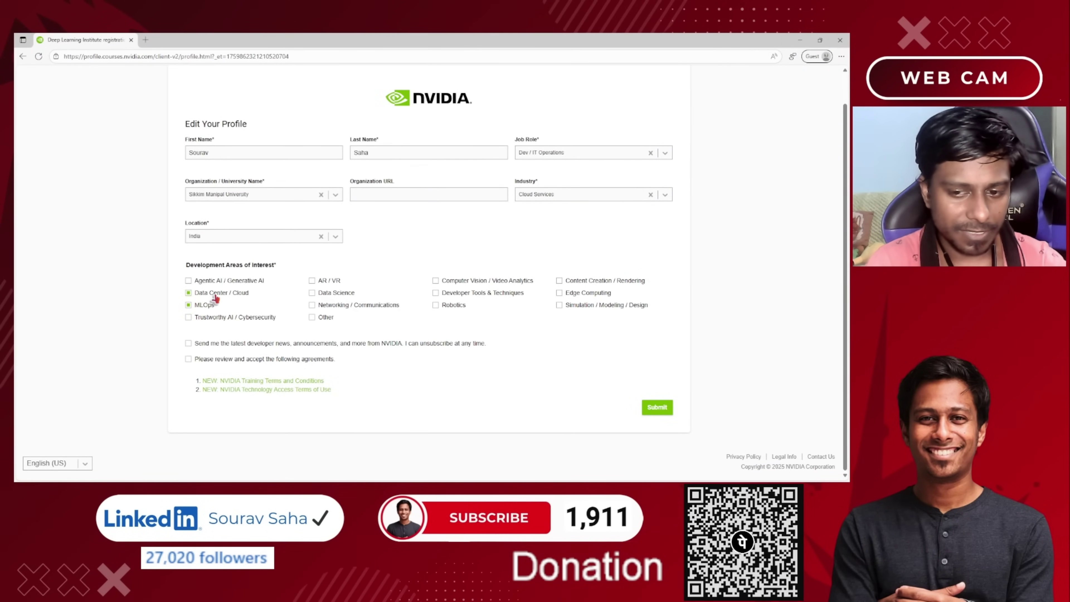
pyautogui.click(570, 297)
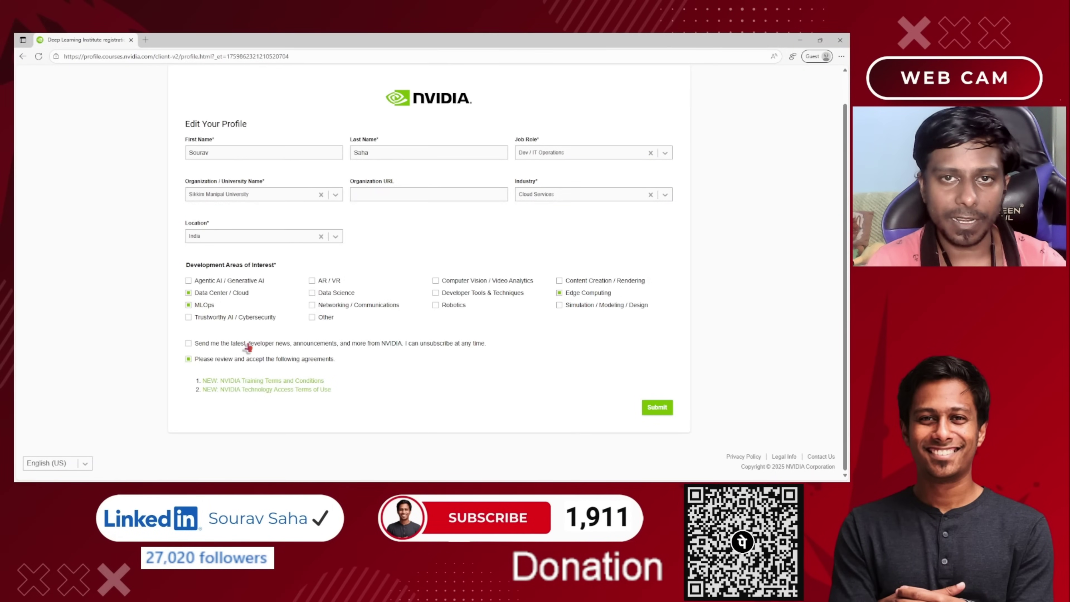
# Submit the profile, accept all cookies, and open Getting Started with Deep Learning from Courses in Progress.
pyautogui.click(651, 405)
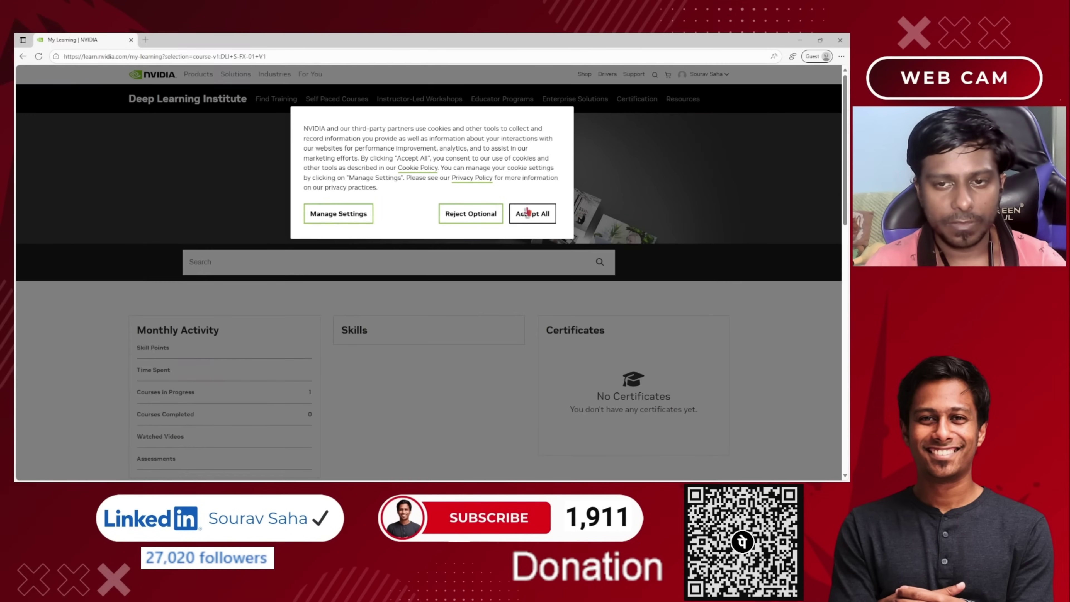
pyautogui.click(528, 212)
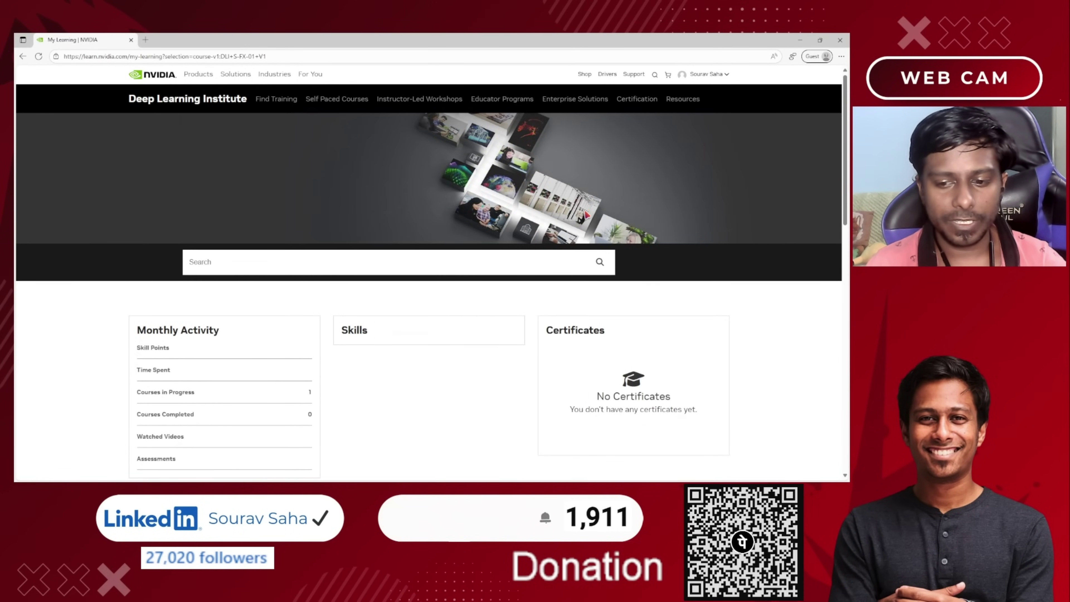
pyautogui.scroll(-6, 586, 210)
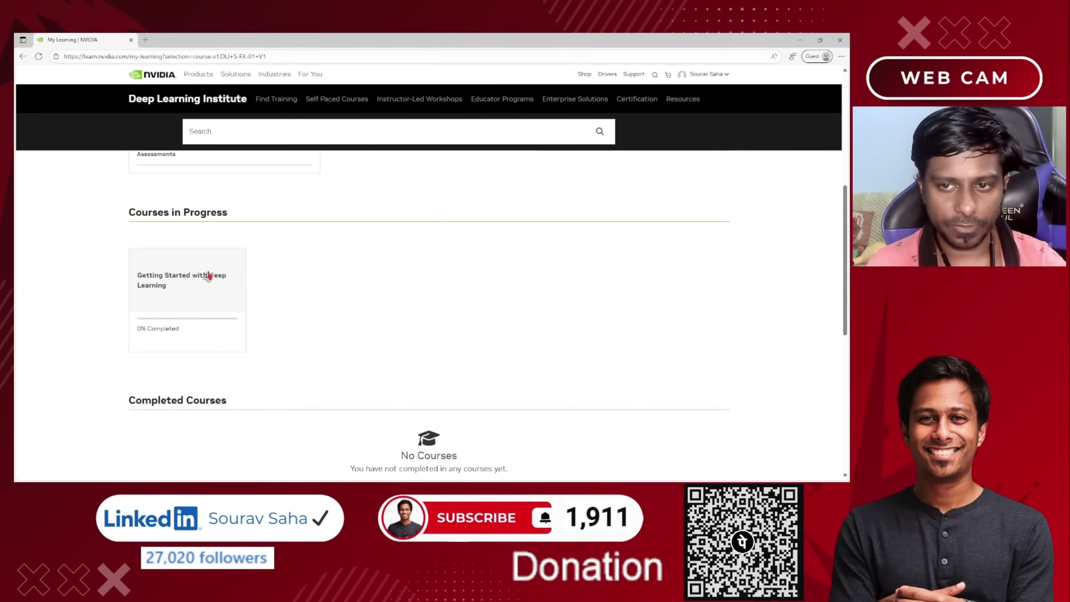
pyautogui.click(169, 282)
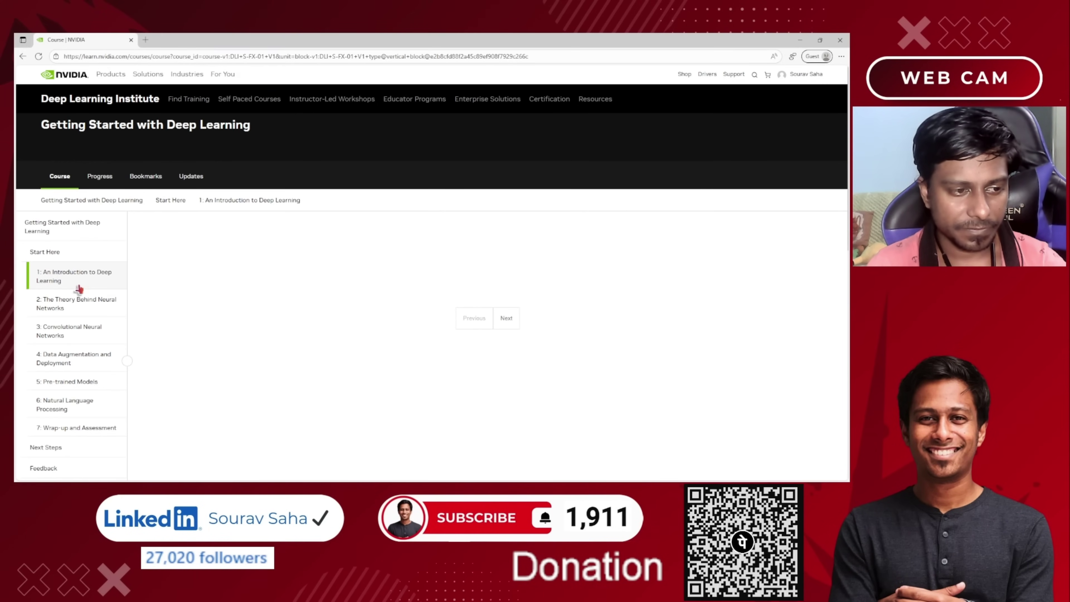
# Open lesson 7: Wrap-up and Assessment and look through its 4:48 Theory video and START panel.
pyautogui.scroll(-1, 114, 290)
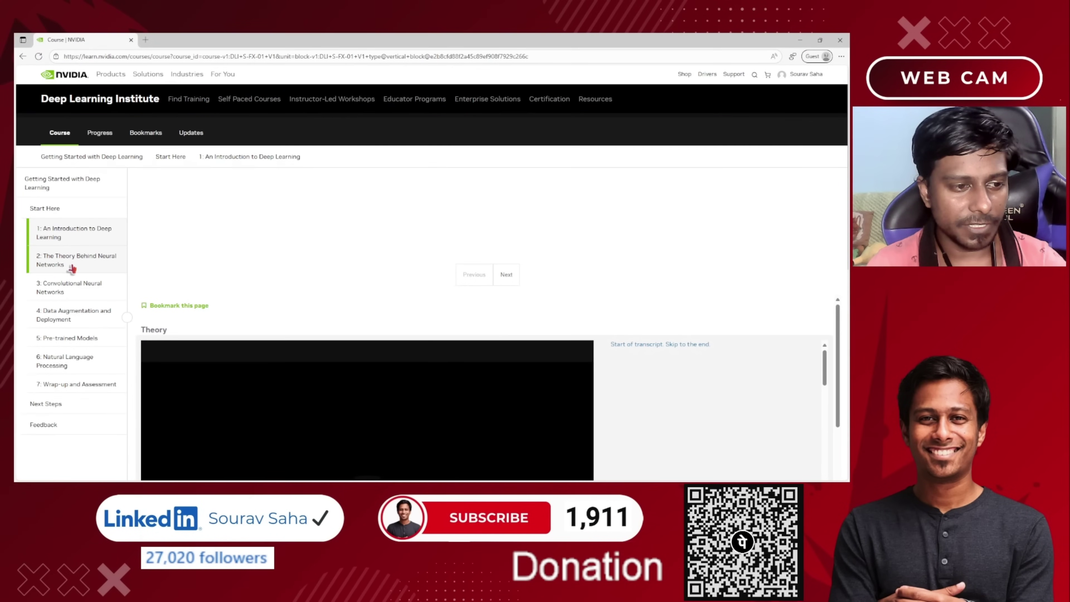
pyautogui.scroll(-1, 106, 269)
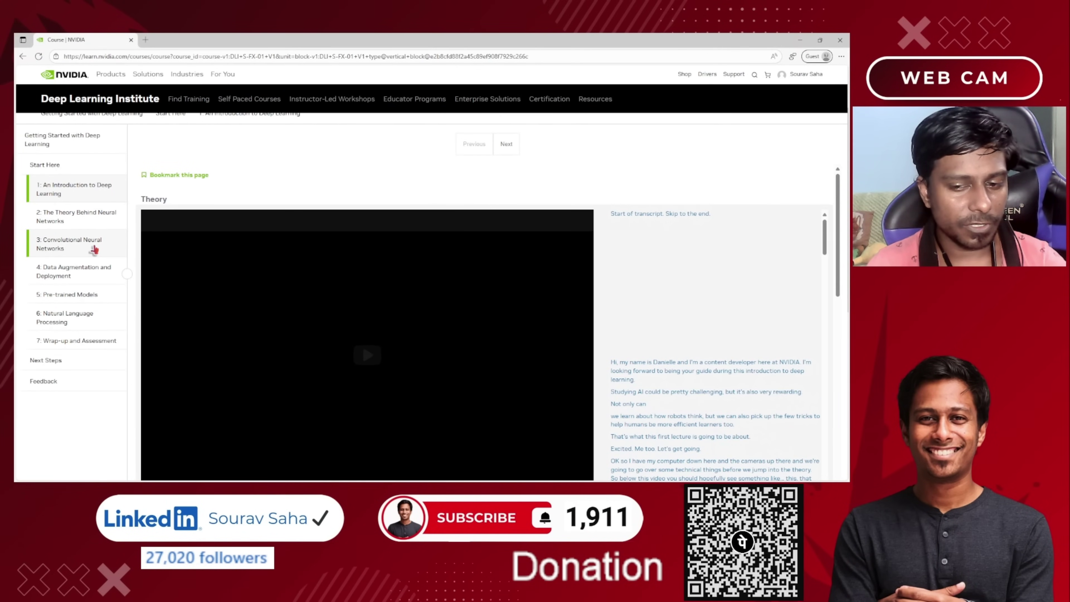
pyautogui.scroll(-2, 94, 250)
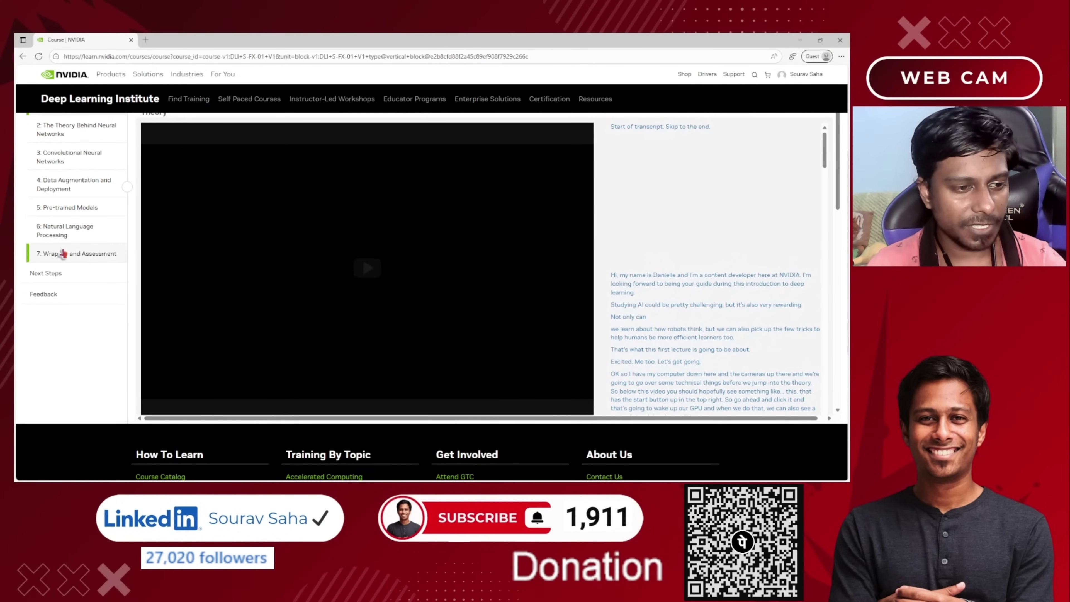
pyautogui.click(83, 255)
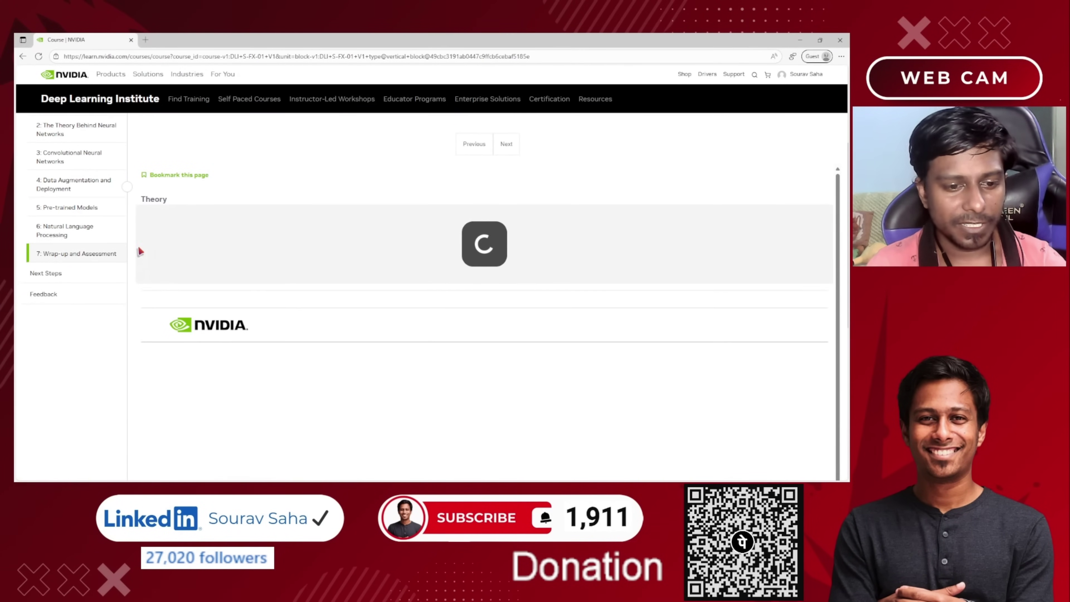
pyautogui.scroll(-2, 122, 255)
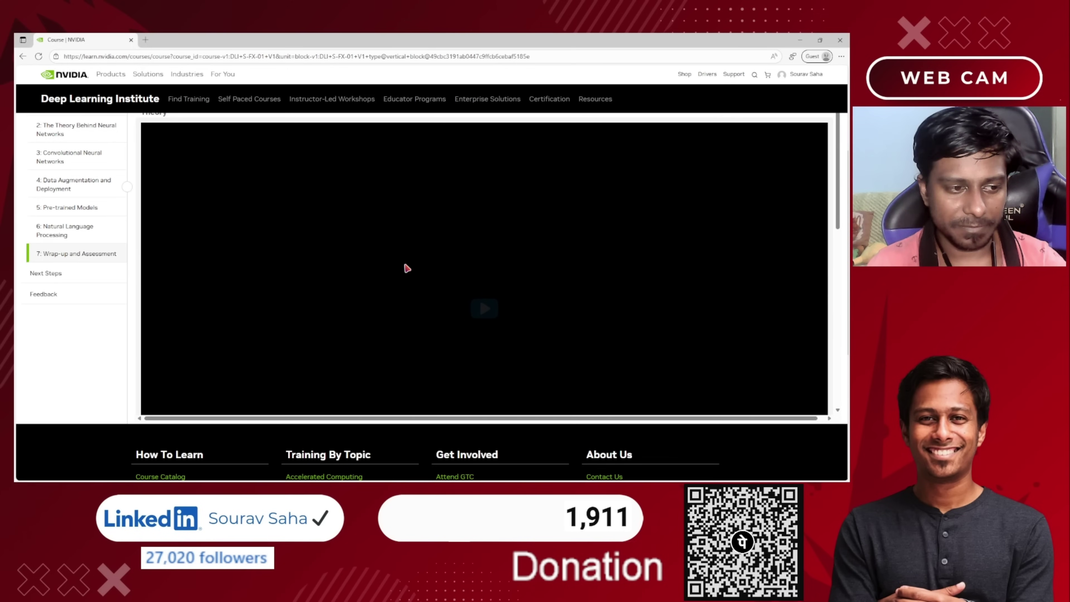
pyautogui.scroll(3, 396, 268)
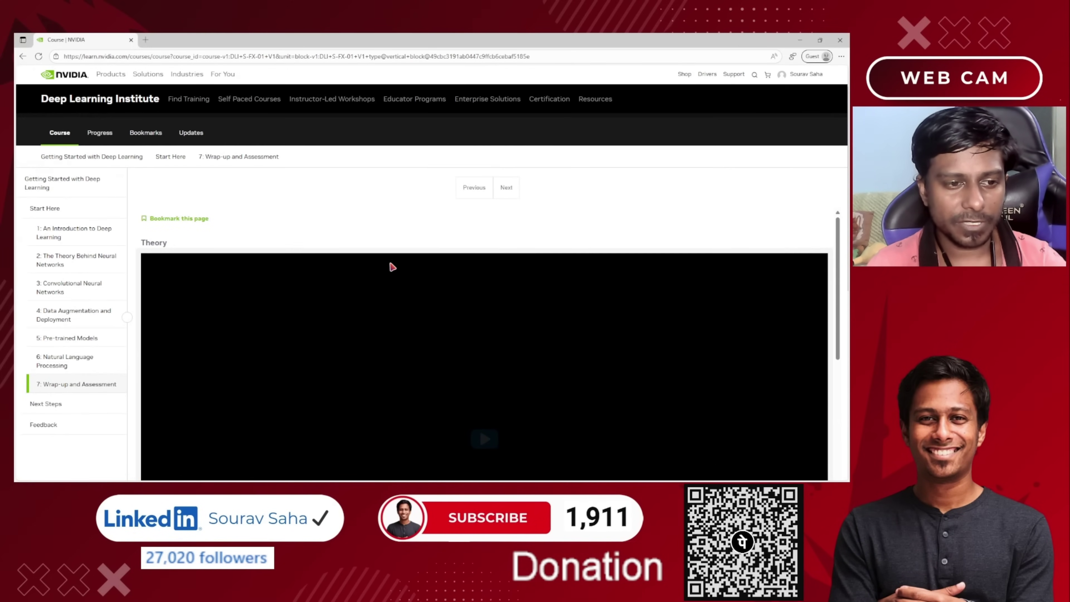
pyautogui.scroll(-1, 263, 318)
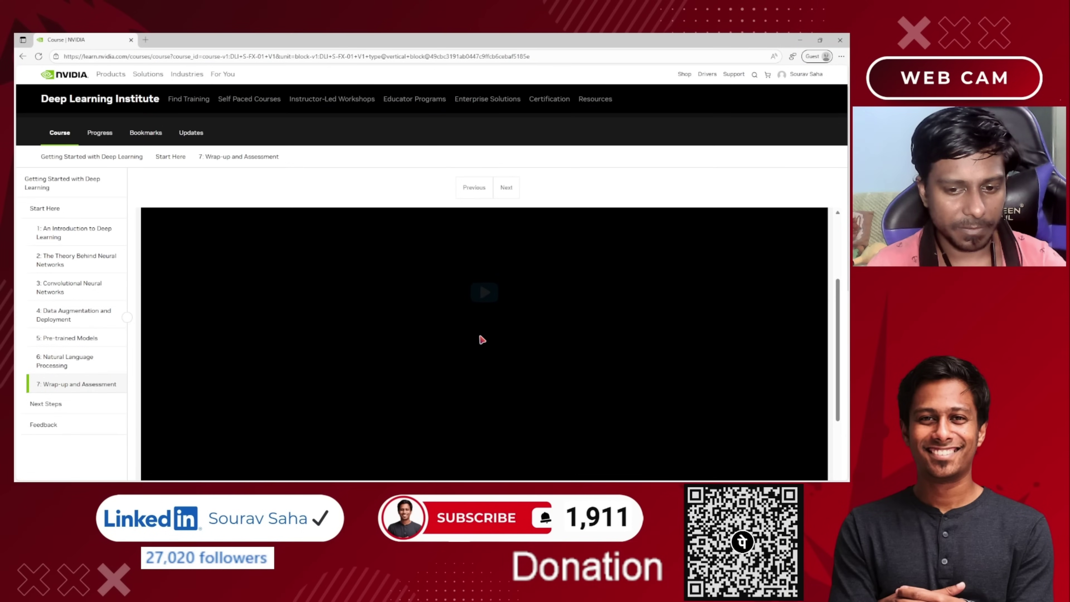
pyautogui.scroll(-5, 482, 340)
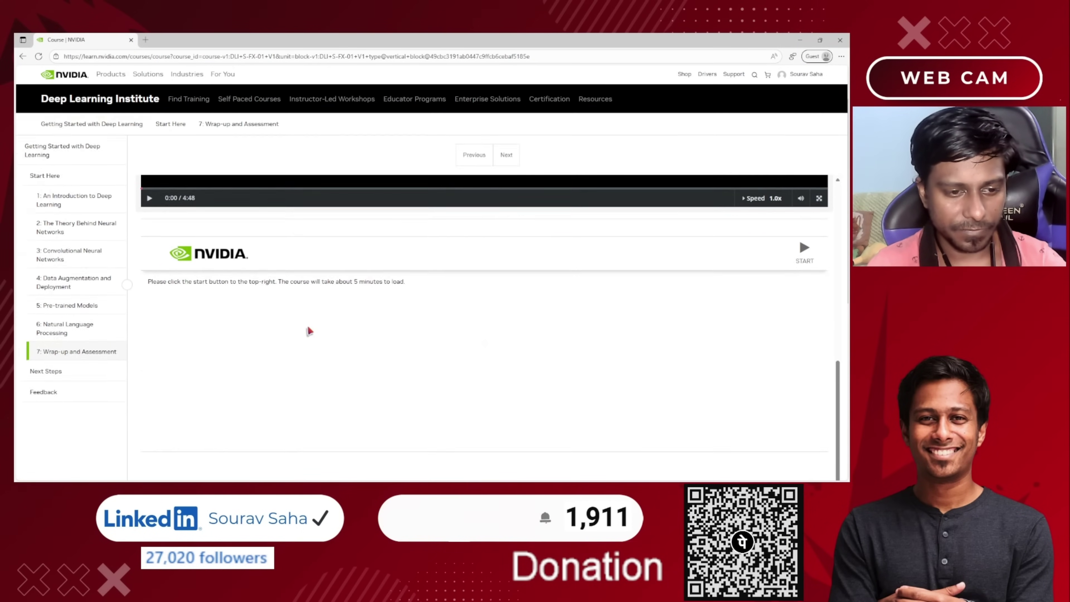
pyautogui.scroll(-5, 294, 320)
pyautogui.moveTo(173, 184); pyautogui.dragTo(291, 186)
pyautogui.scroll(-1, 240, 232)
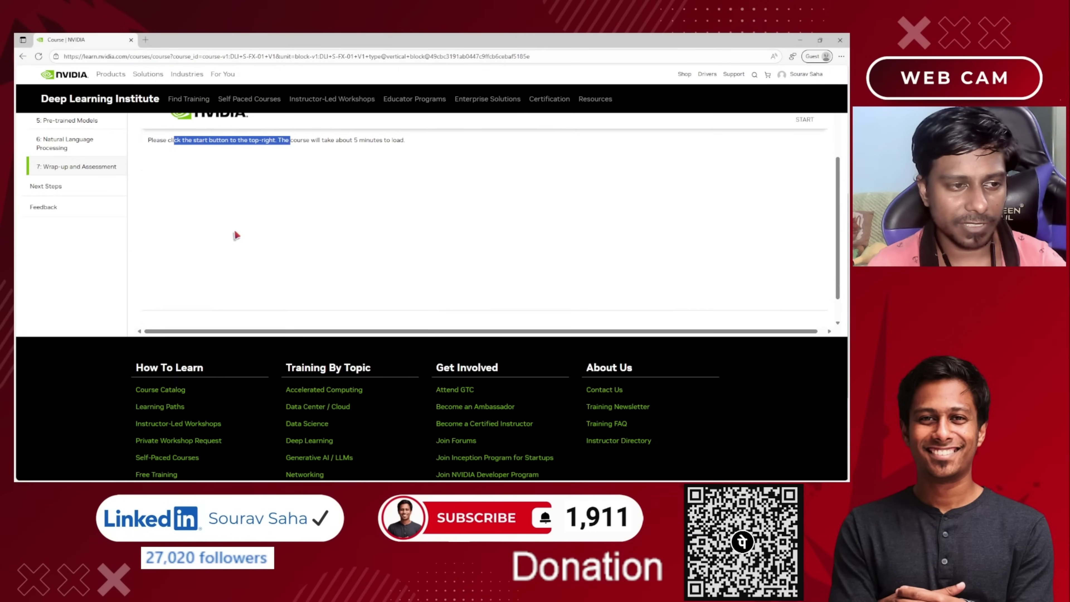
# Open the Next Steps unit and browse its blog, AI Playground, container and book links.
pyautogui.click(49, 186)
pyautogui.click(55, 207)
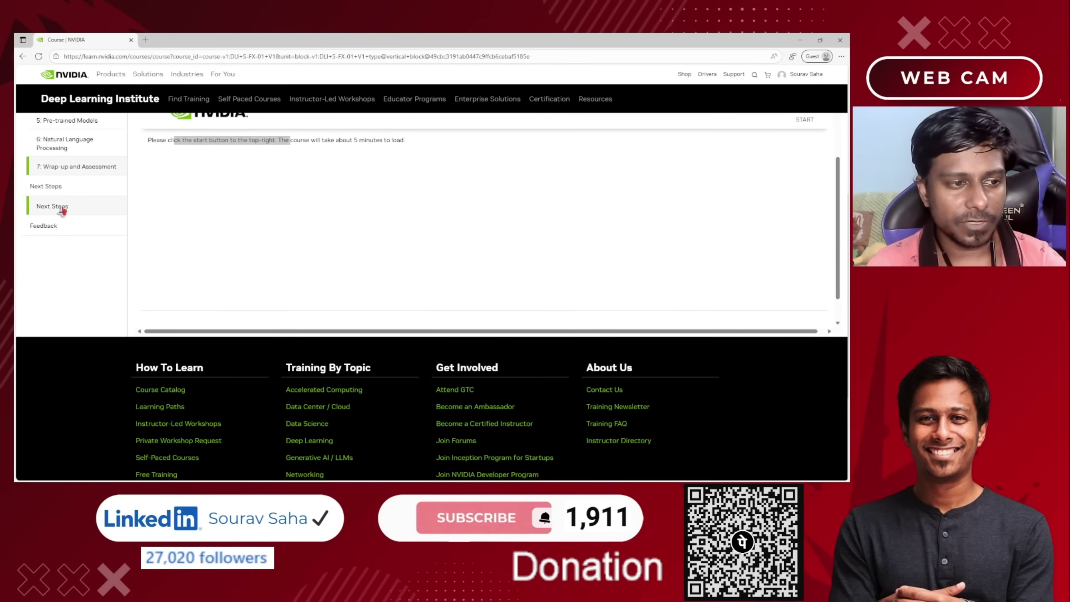
pyautogui.scroll(-3, 198, 295)
pyautogui.scroll(5, 219, 303)
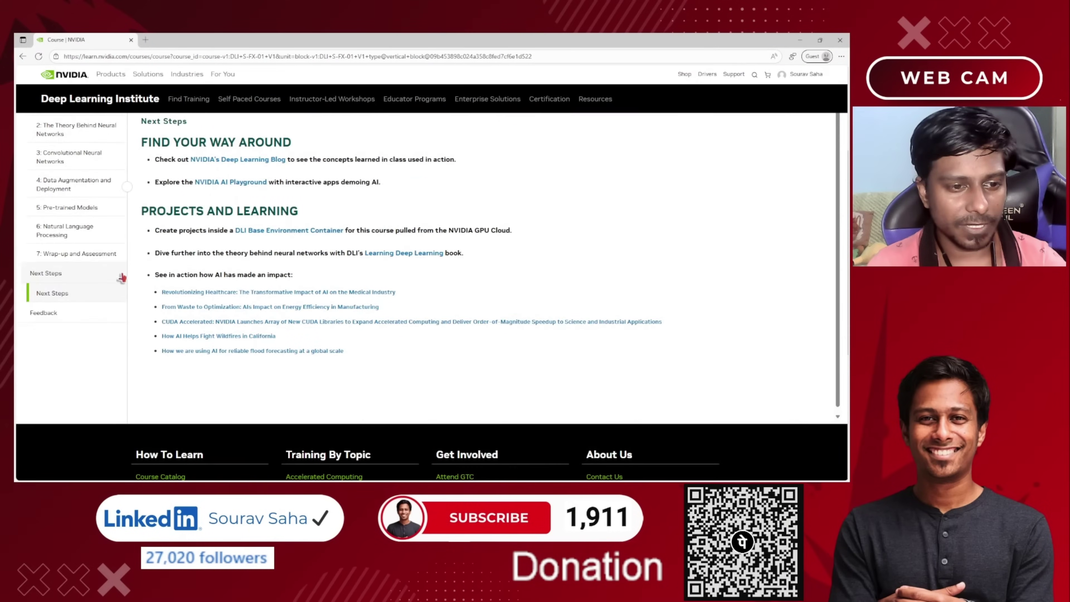
pyautogui.scroll(2, 228, 309)
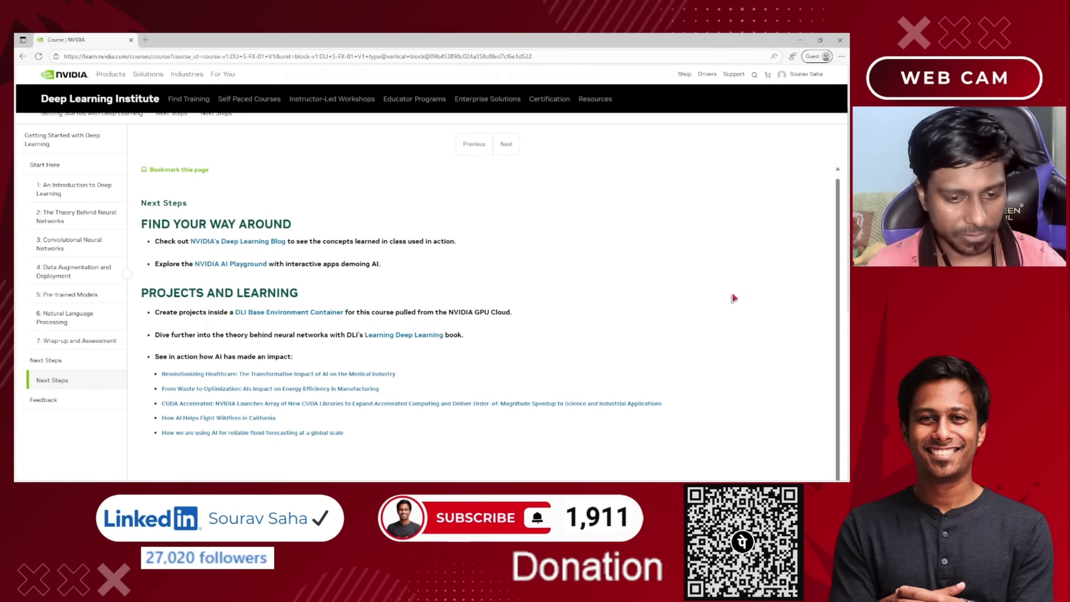
pyautogui.scroll(-3, 732, 293)
pyautogui.scroll(5, 733, 294)
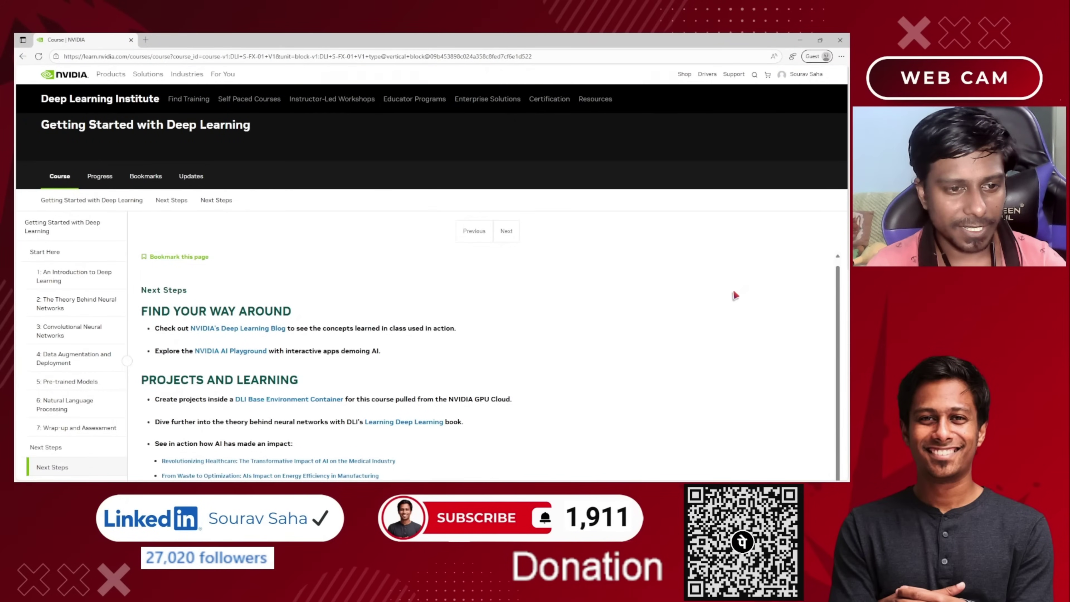
pyautogui.scroll(-4, 734, 293)
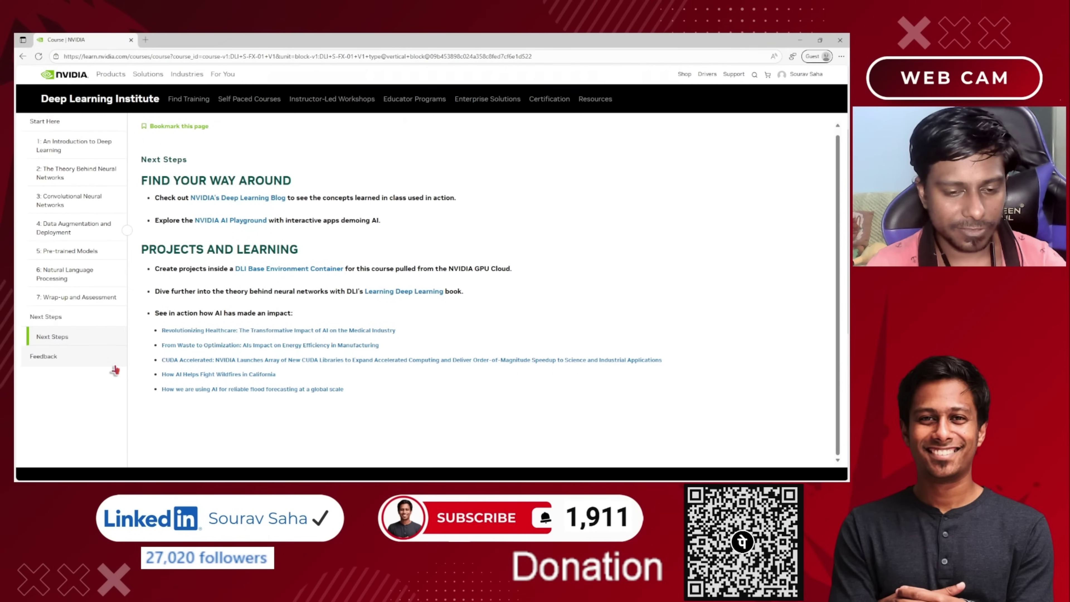
pyautogui.scroll(4, 116, 371)
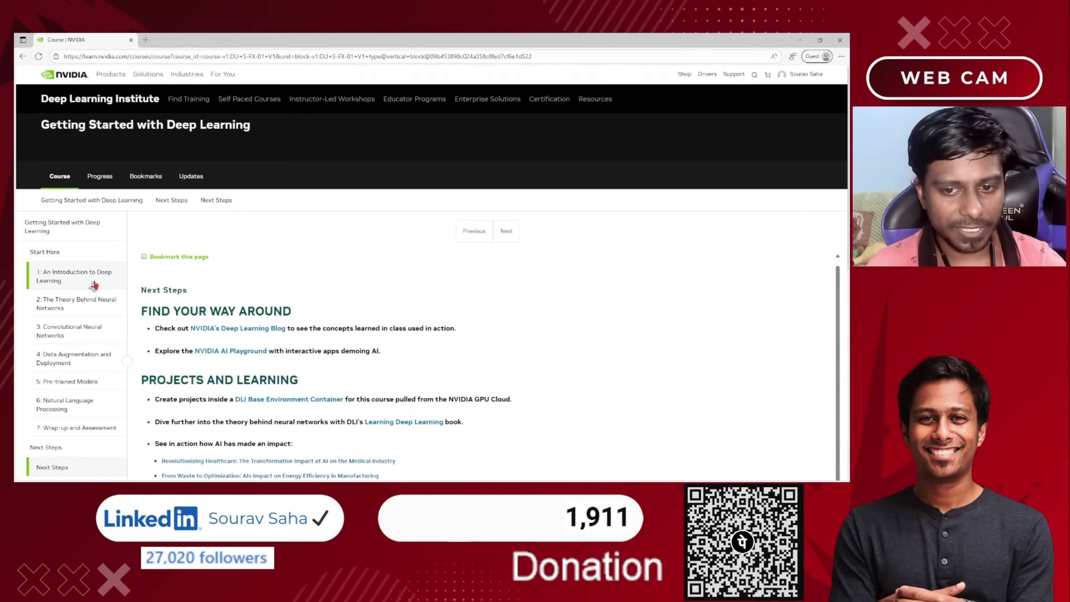
pyautogui.scroll(-4, 84, 321)
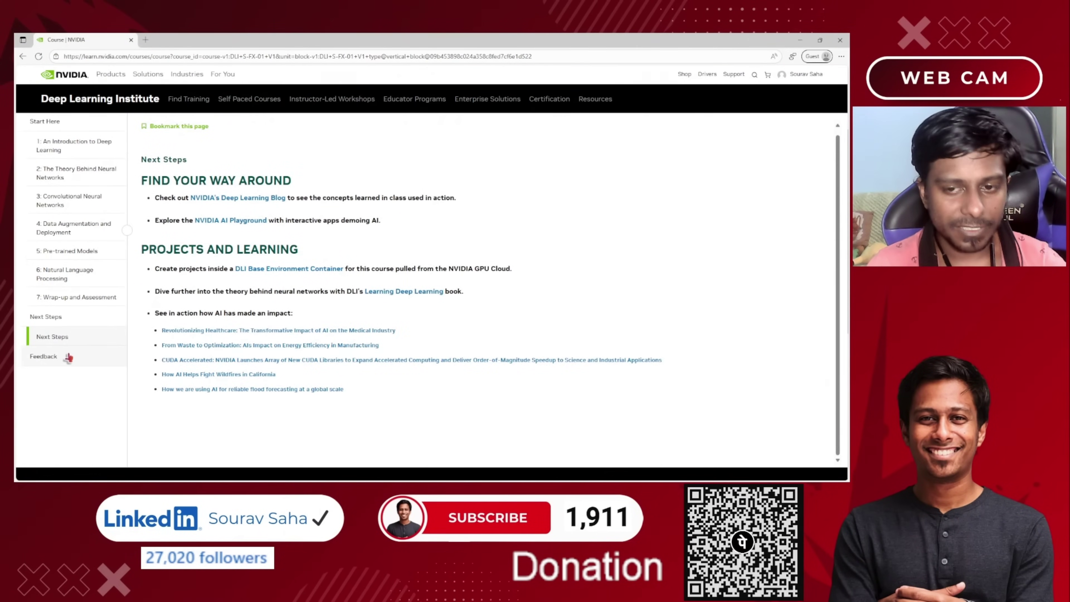
pyautogui.scroll(1, 252, 338)
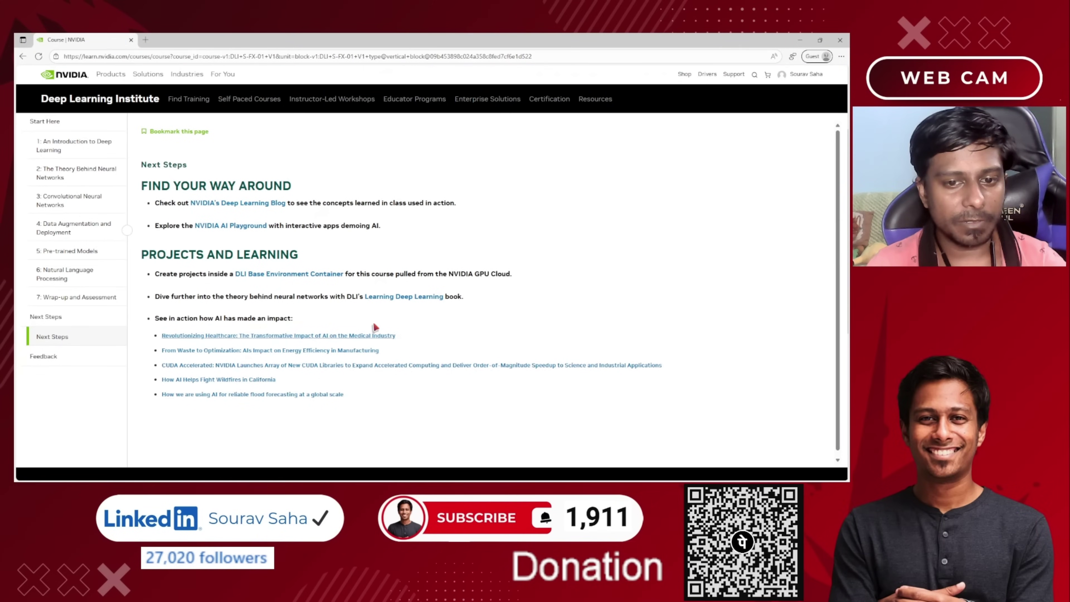
pyautogui.scroll(3, 374, 323)
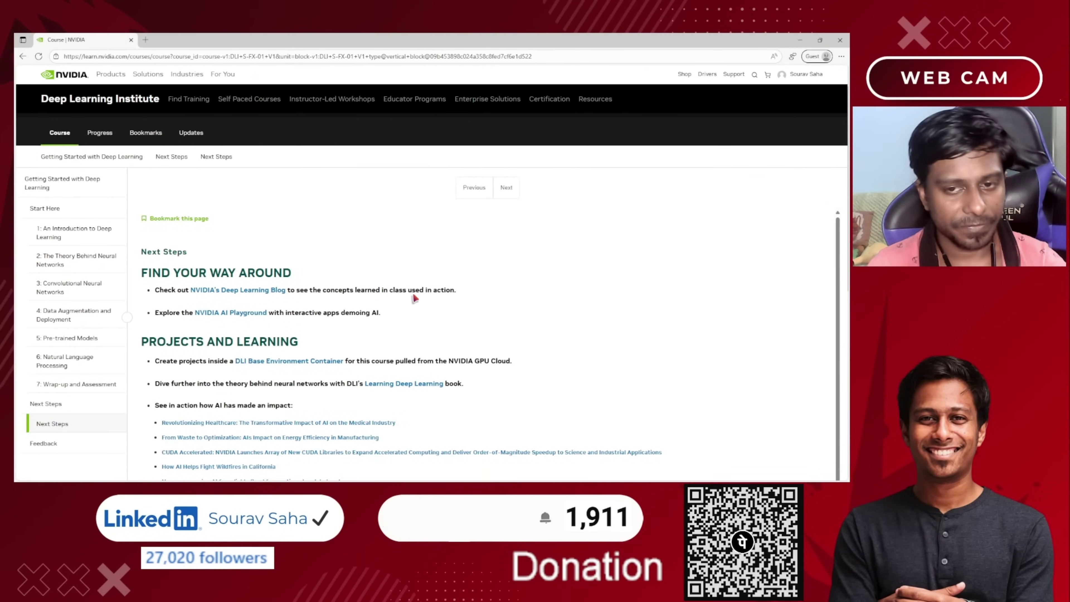